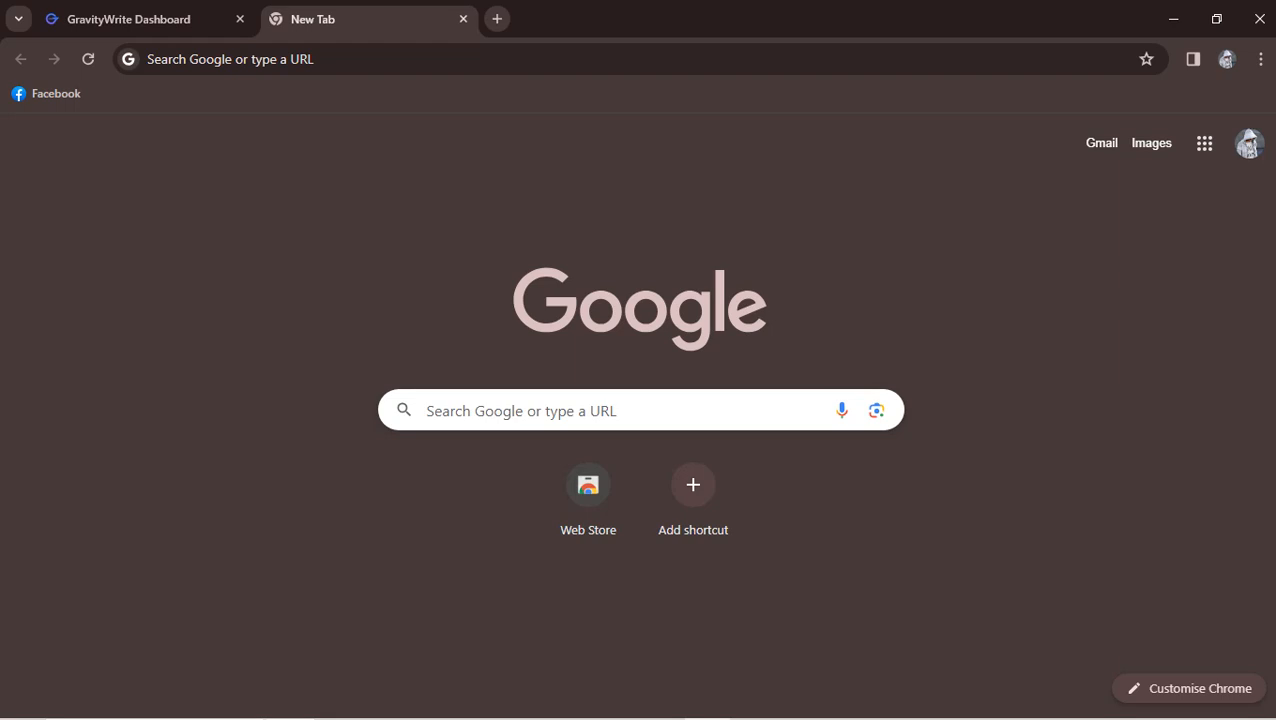
click(600, 410)
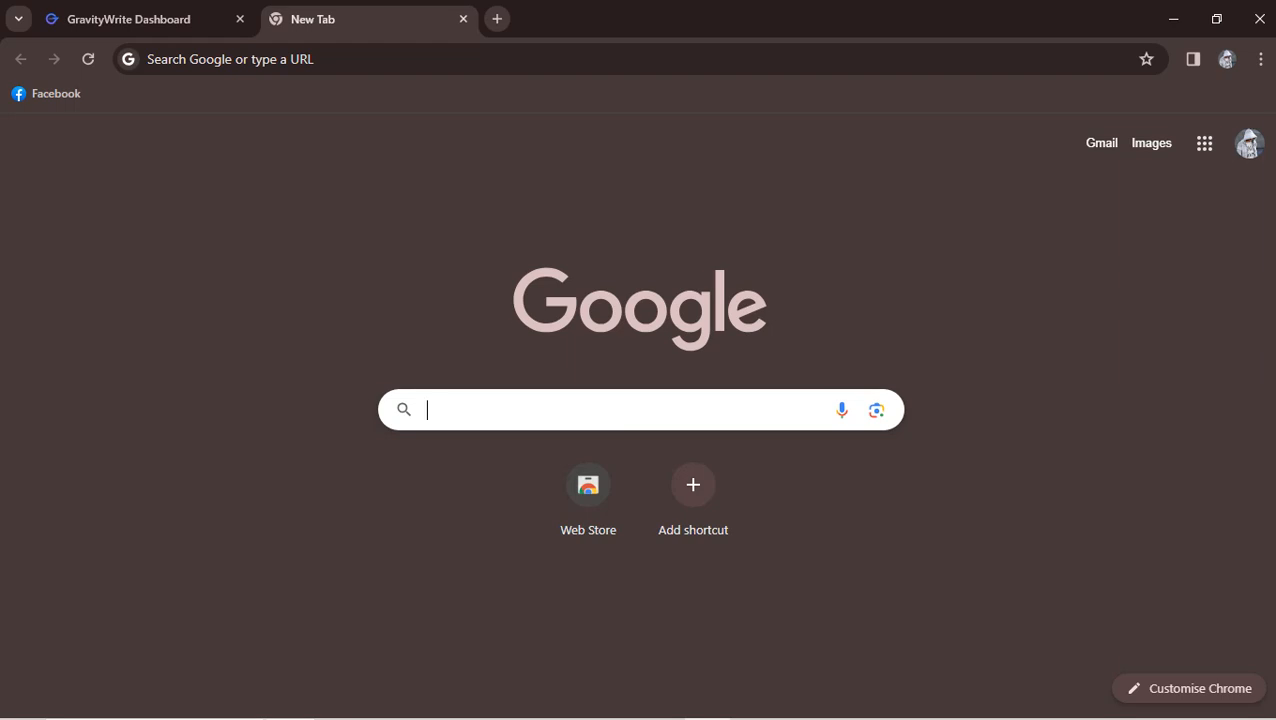
click(1000, 350)
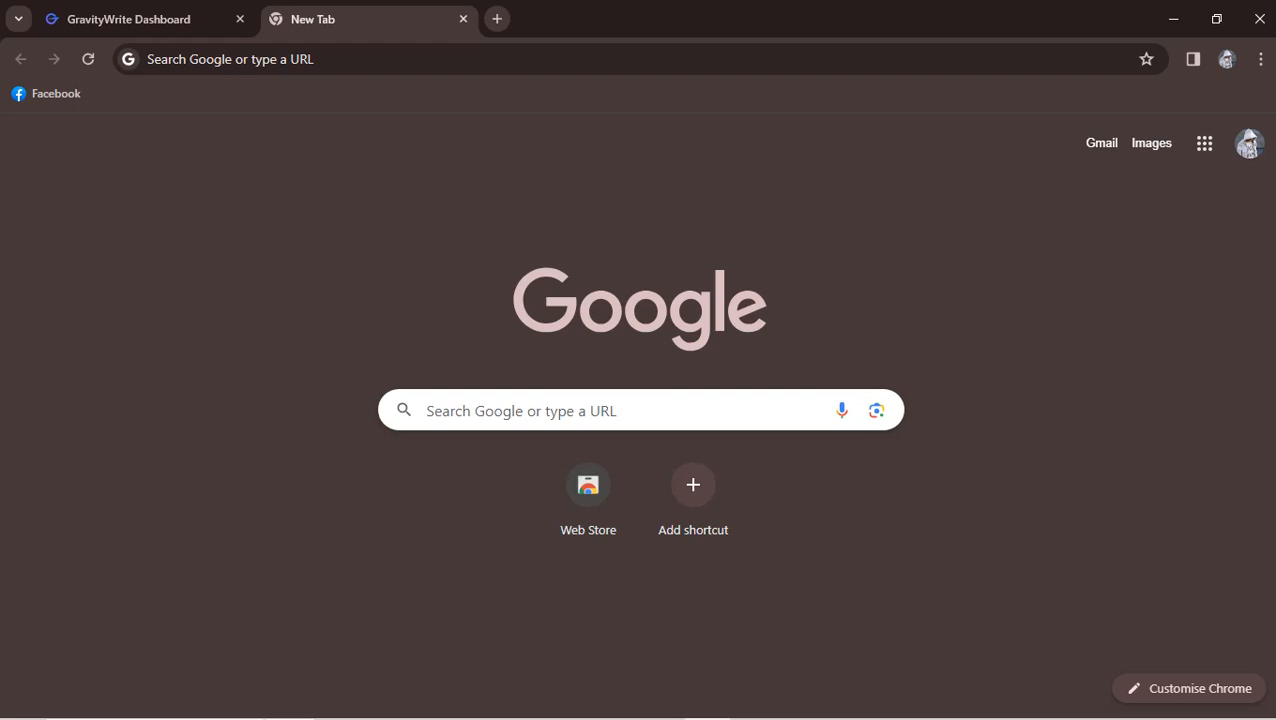
click(600, 411)
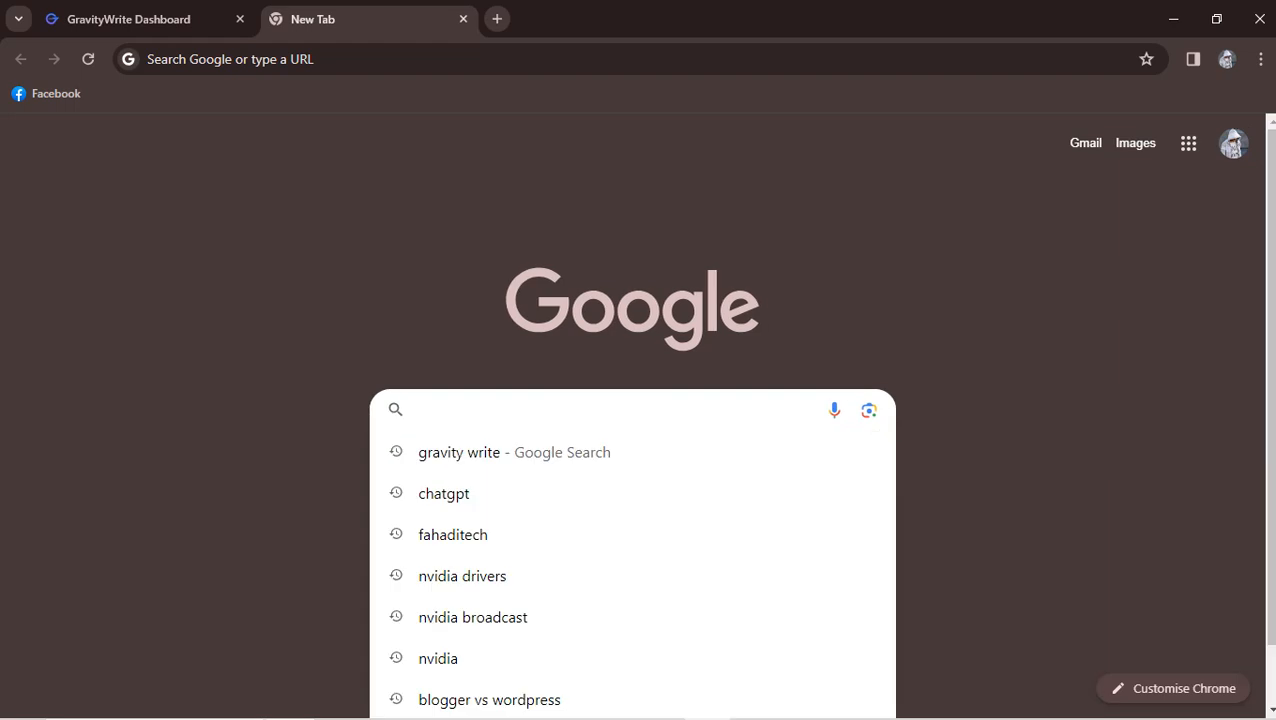
key(Escape)
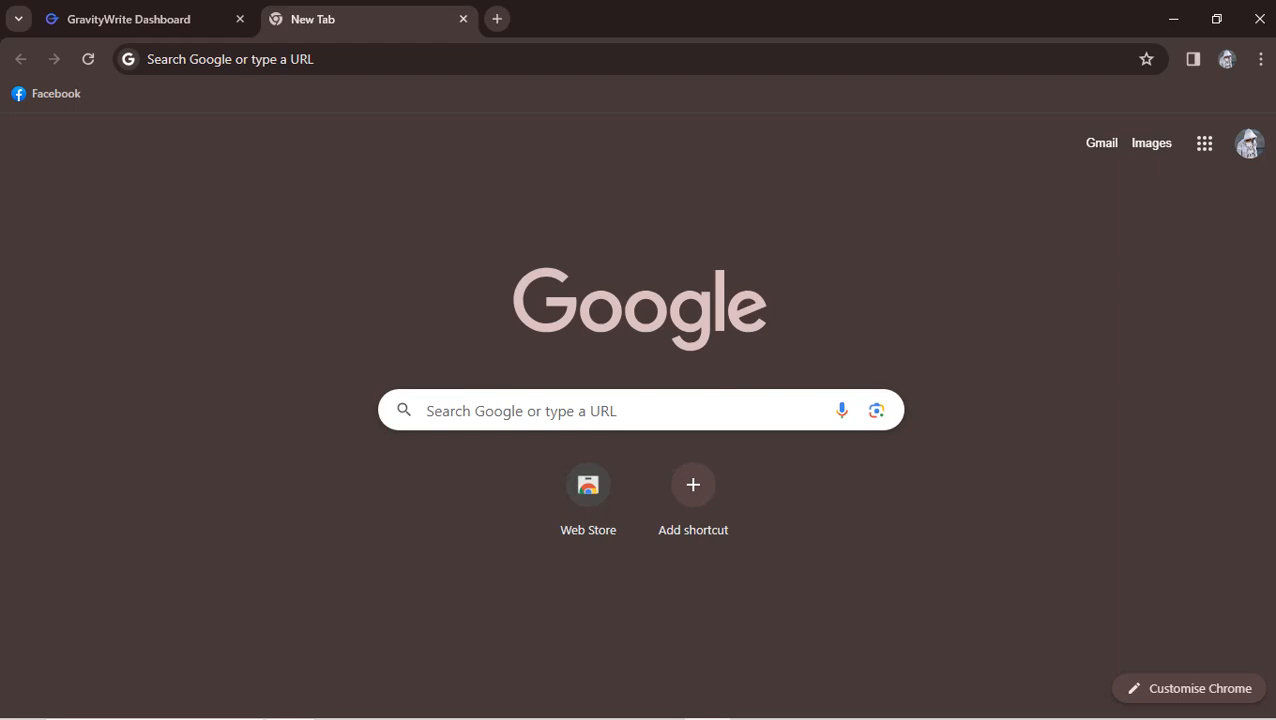
Step: Search Google for "top best ai"
click(600, 411)
text(t)
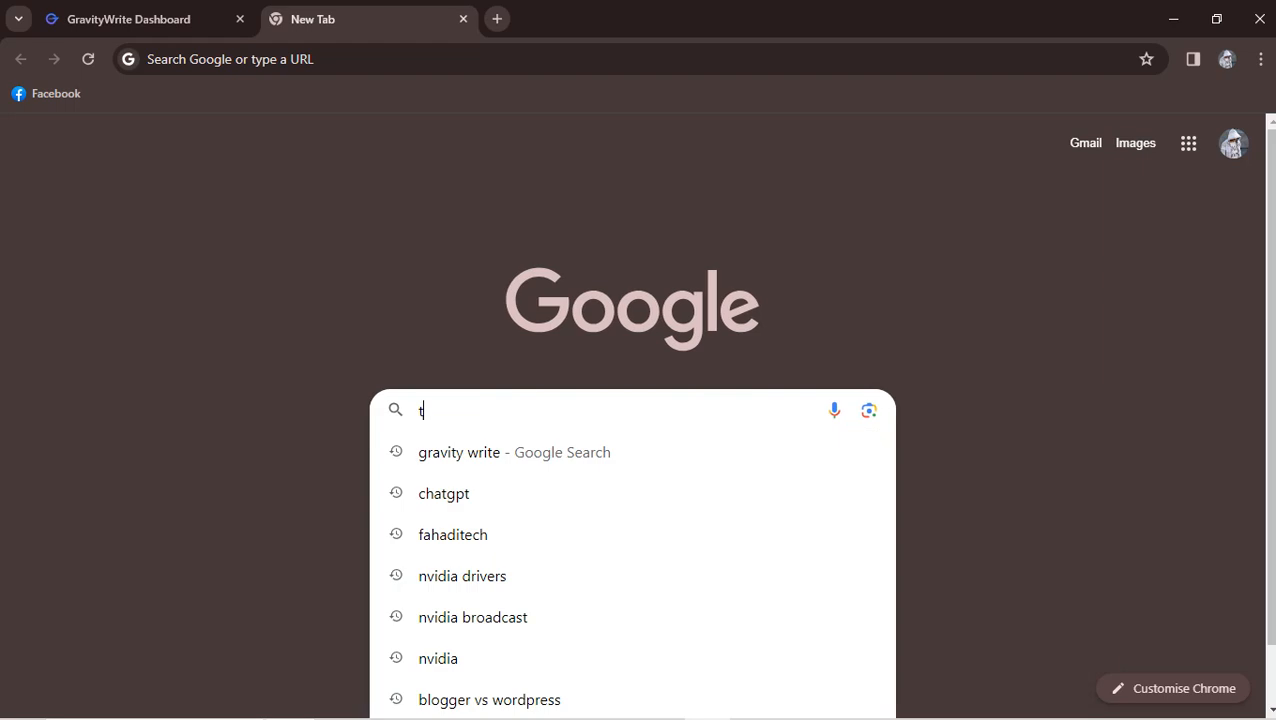
text(op)
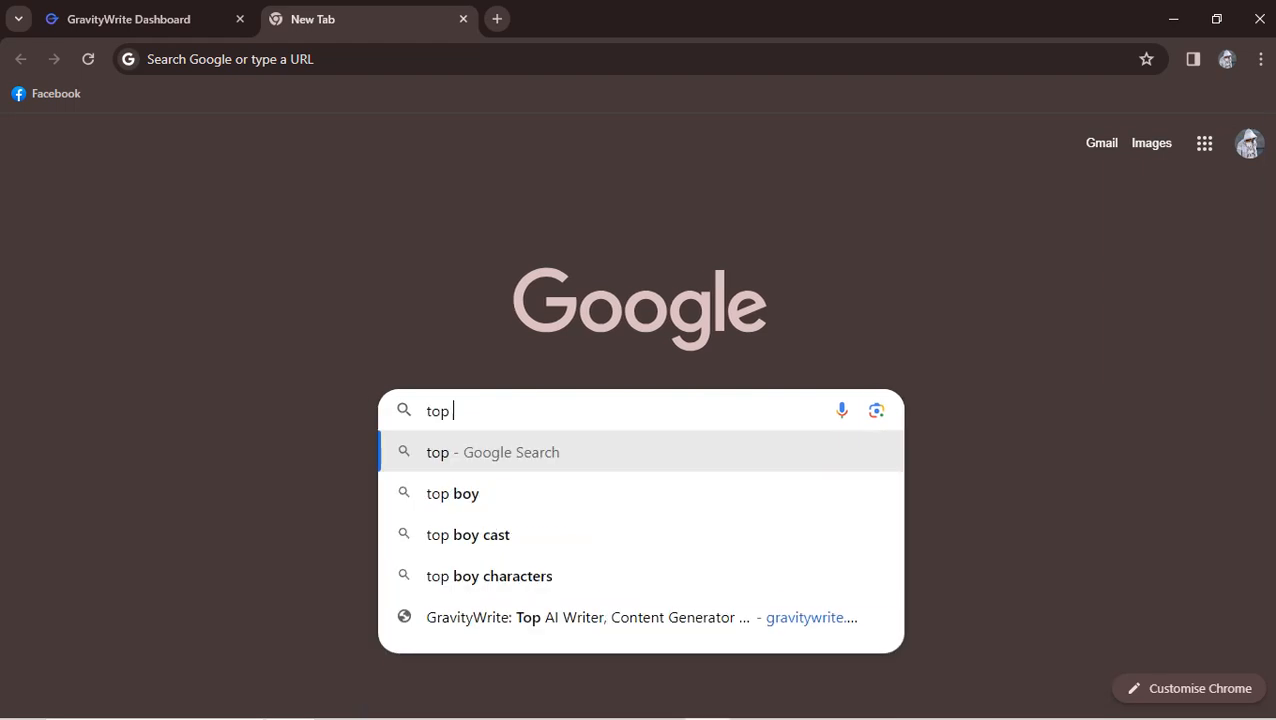
text( 10)
key(BackSpace)
key(BackSpace)
key(BackSpace)
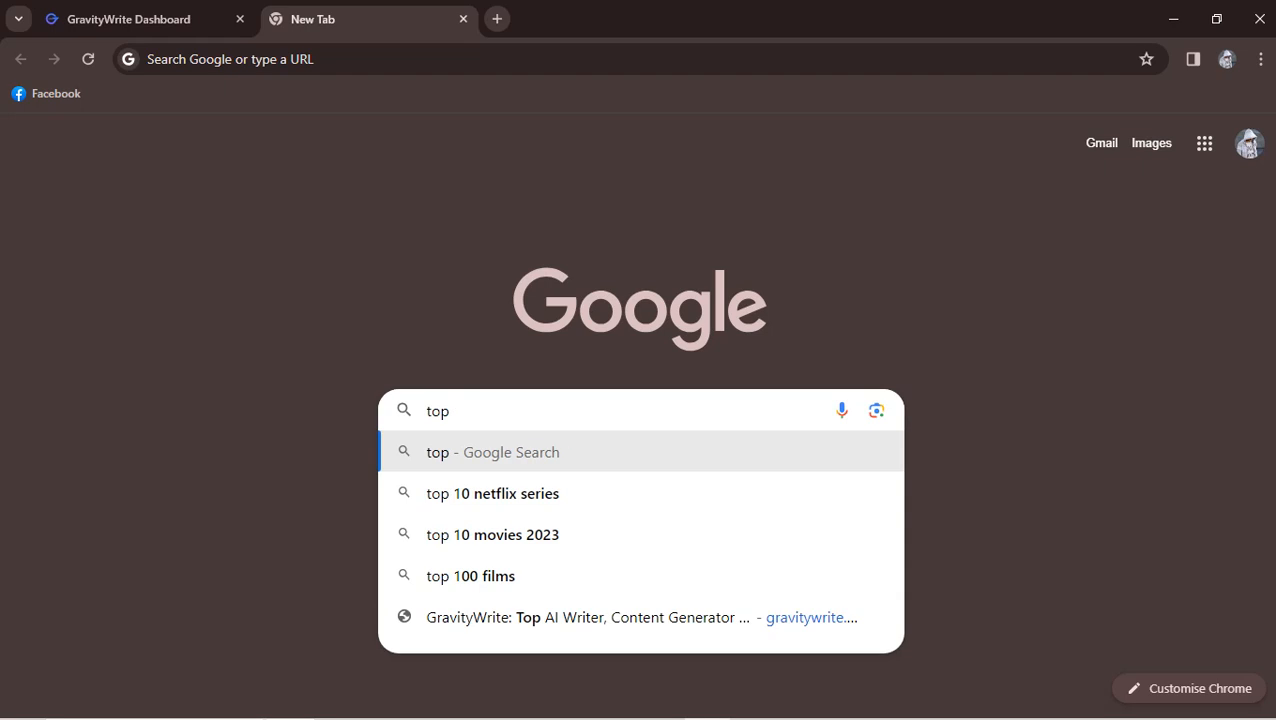
text(best ai)
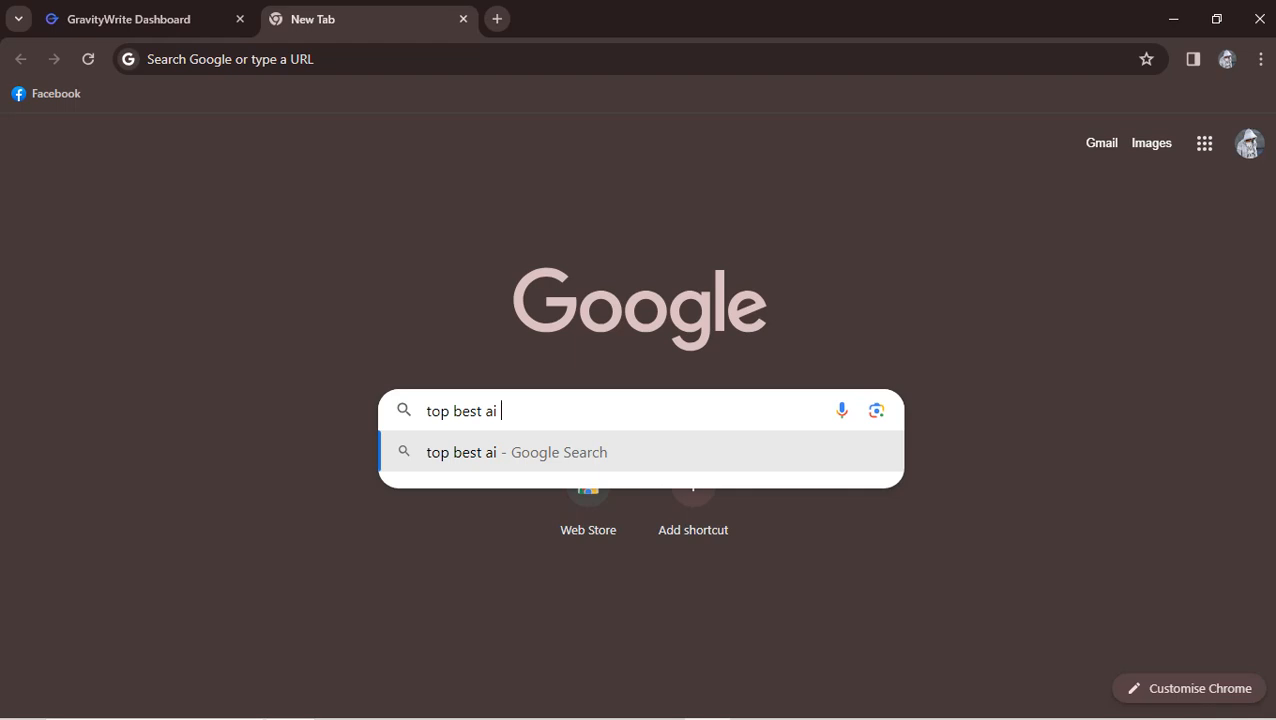
key(Return)
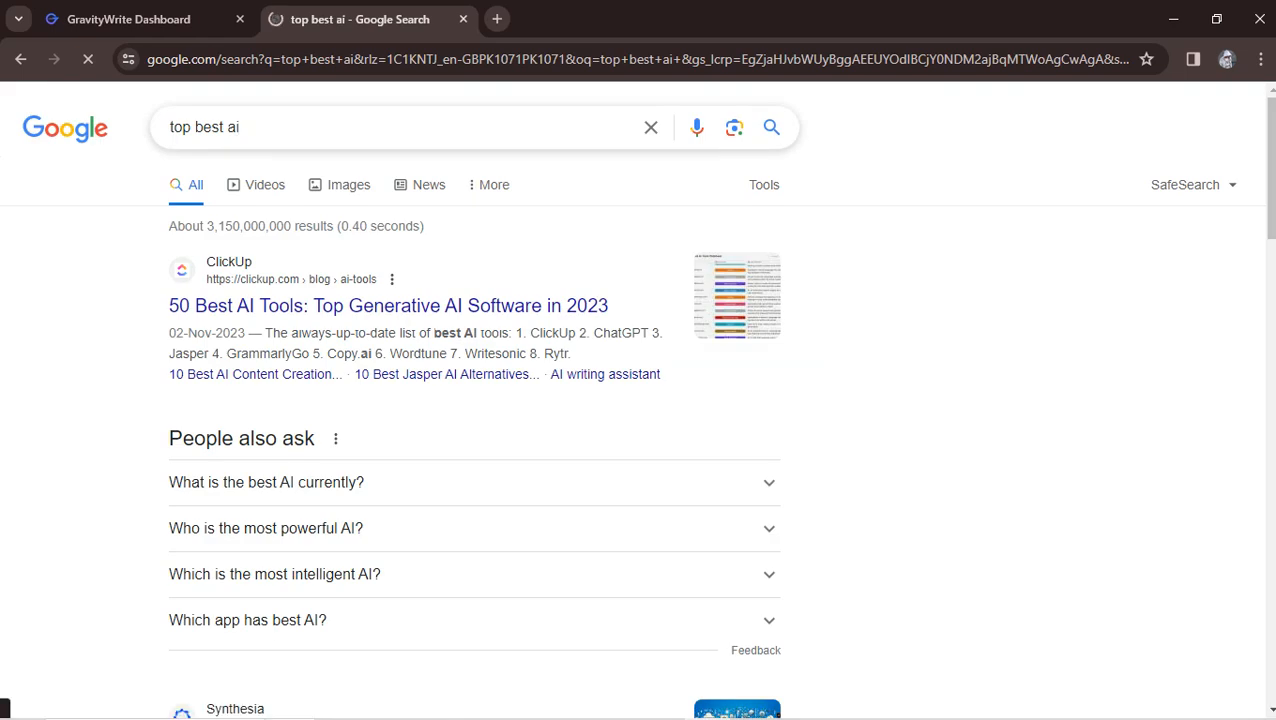
Step: Extend the Google search query to "top best ai image generator" without running it
key(BackSpace)
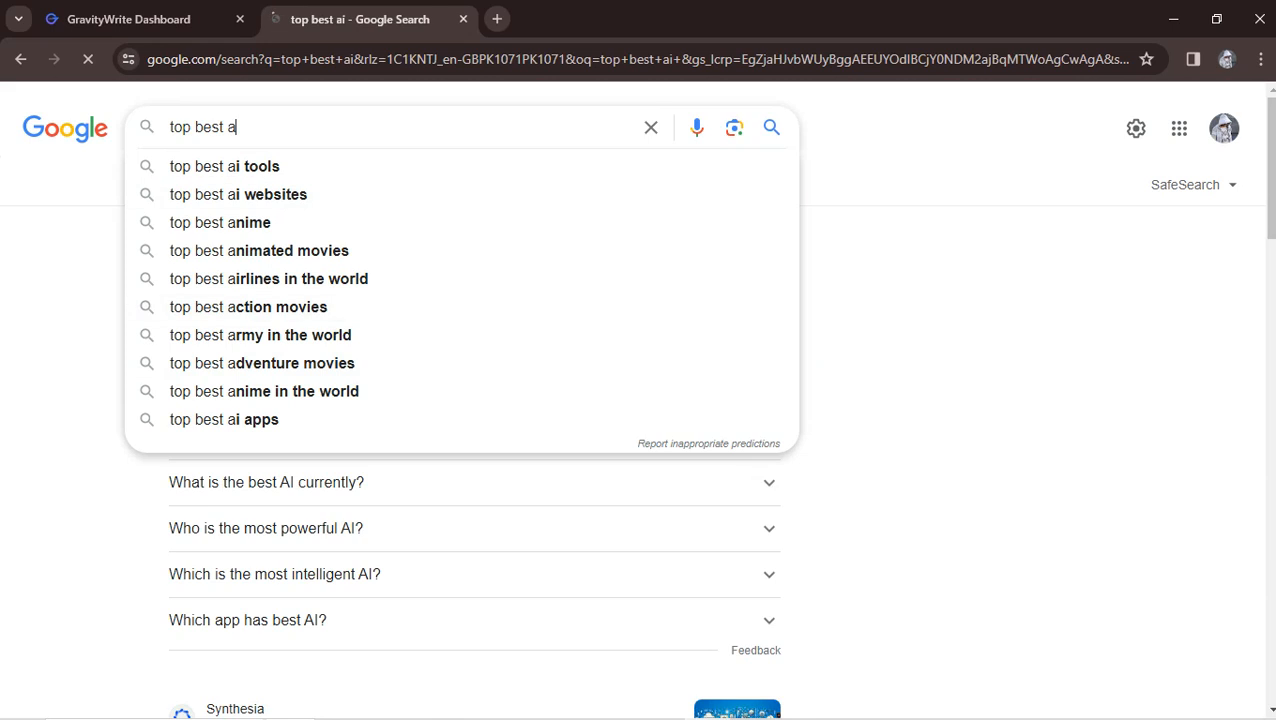
text(i)
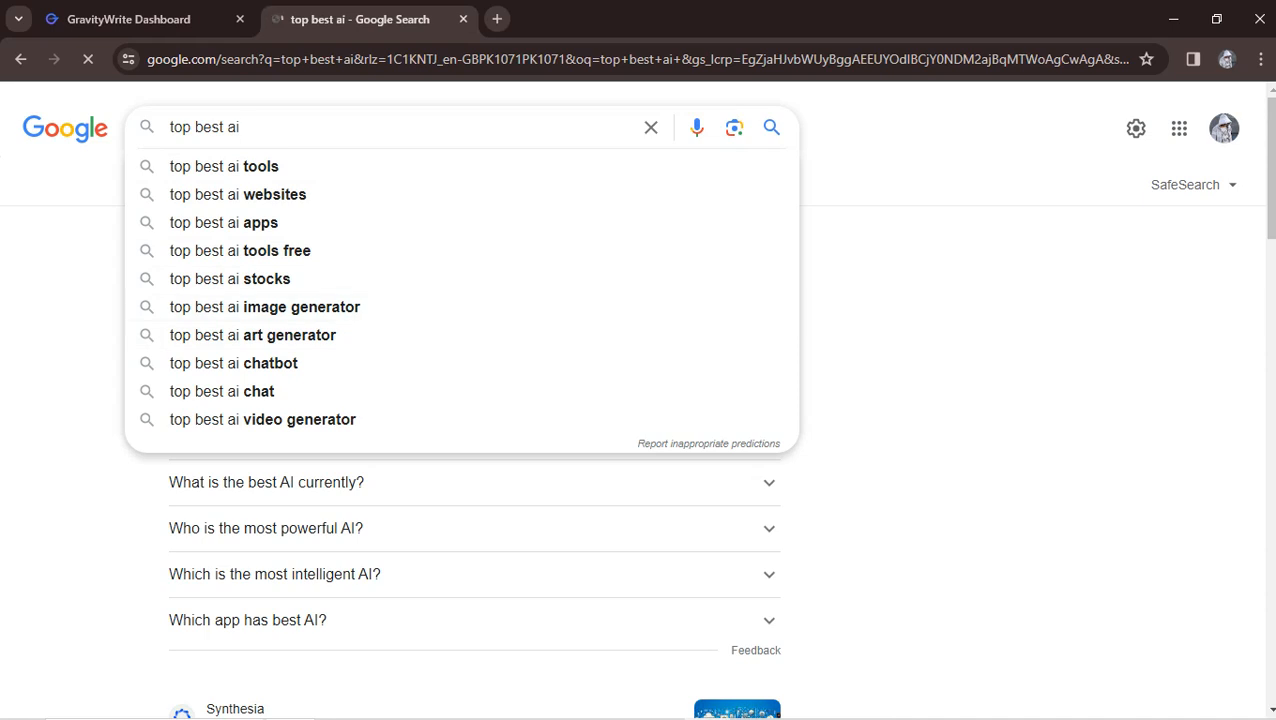
text(image )
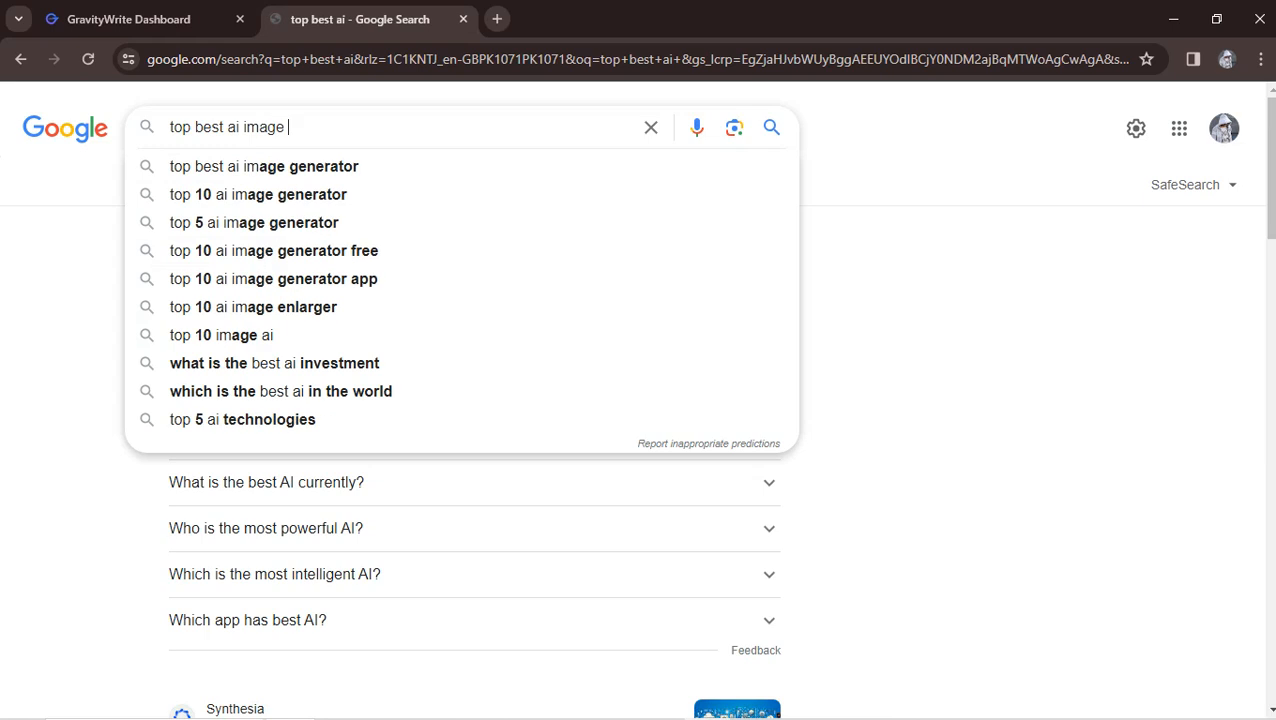
text(generator)
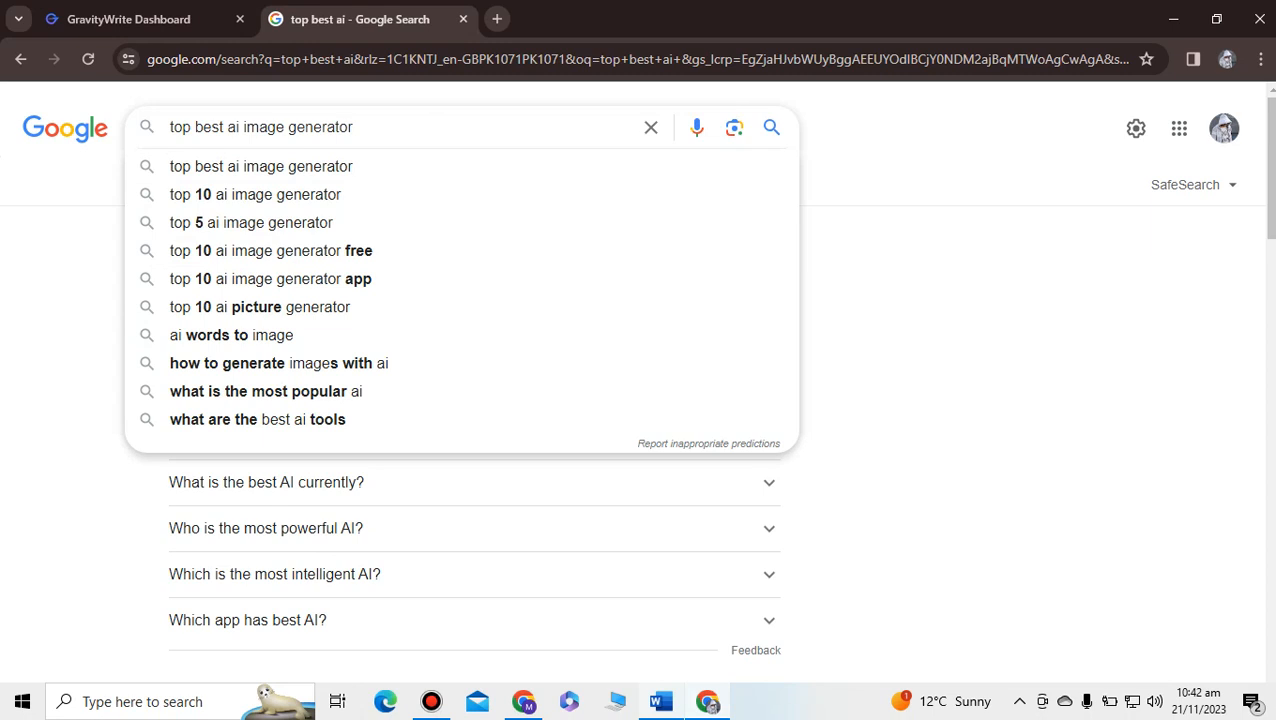
Step: Copy the full query text "top best ai image generator" from the search box and dismiss the suggestions
click(661, 702)
click(708, 702)
drag(353, 127, 168, 127)
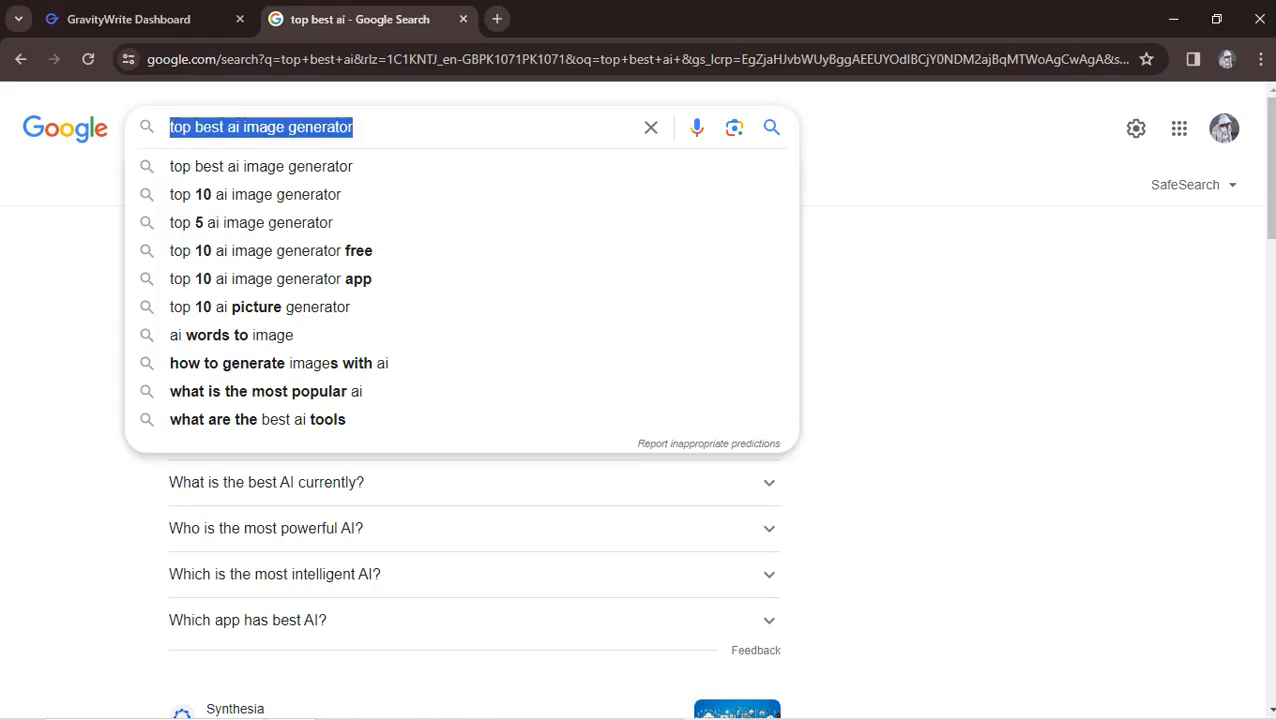
right_click(179, 125)
click(222, 214)
click(930, 290)
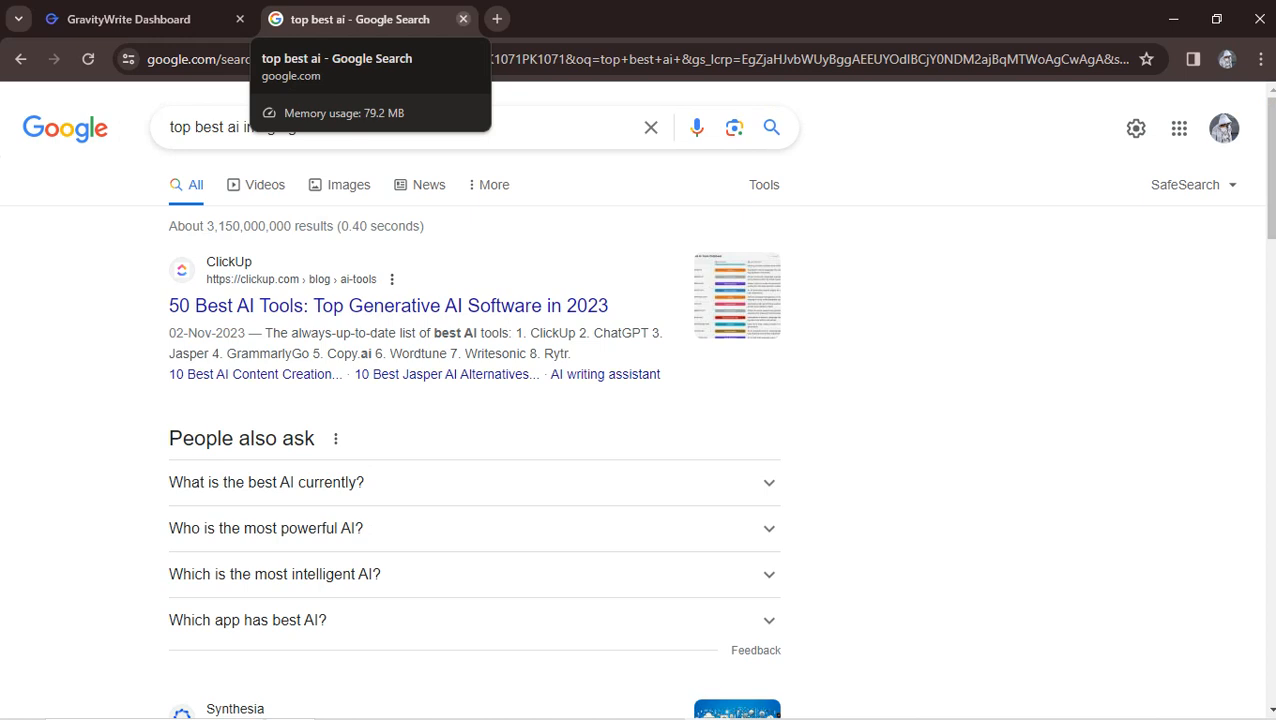
Step: Close the Google search page and start the blog niche entry in GravityWrite's "1. Blog Topic Ideas" tool
click(463, 19)
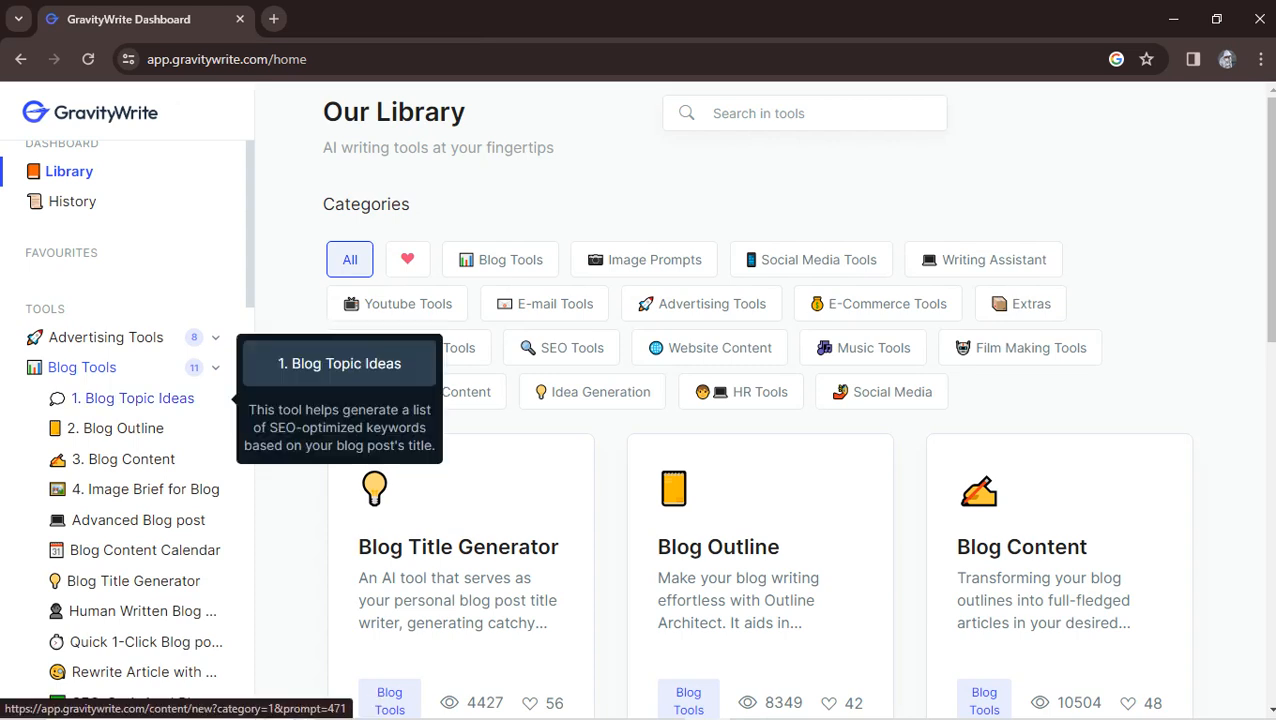
click(133, 398)
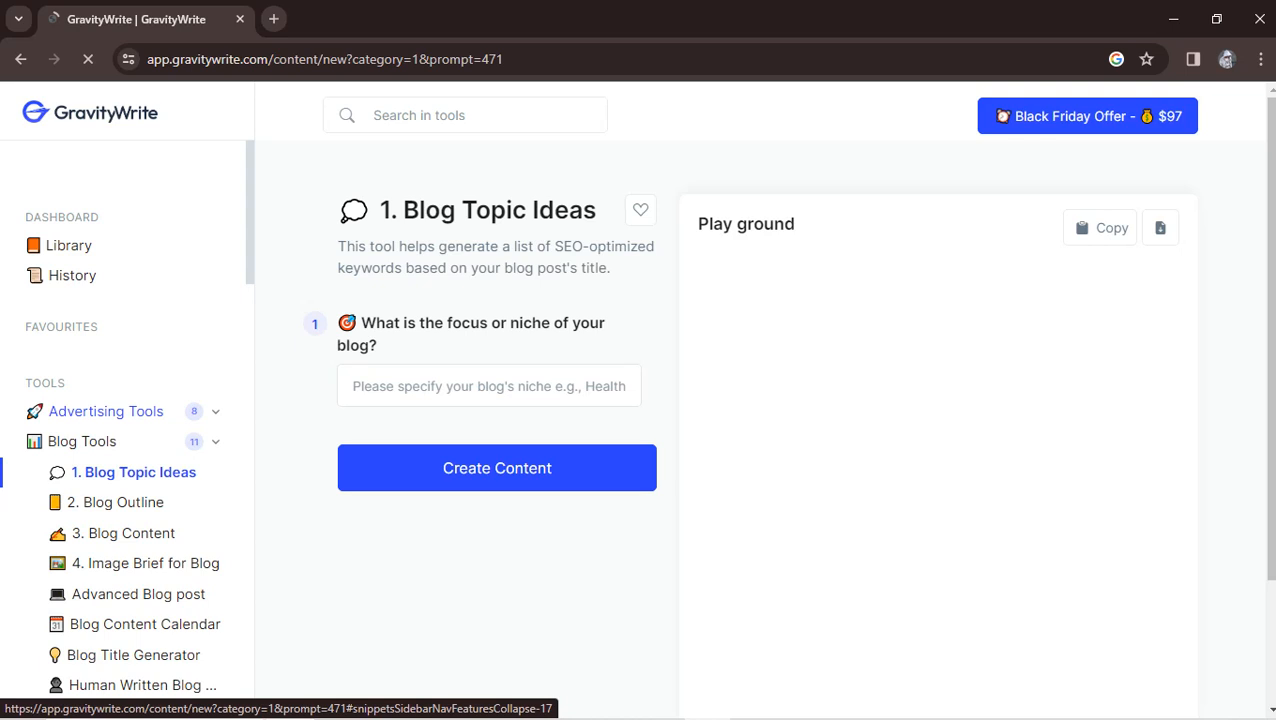
click(440, 386)
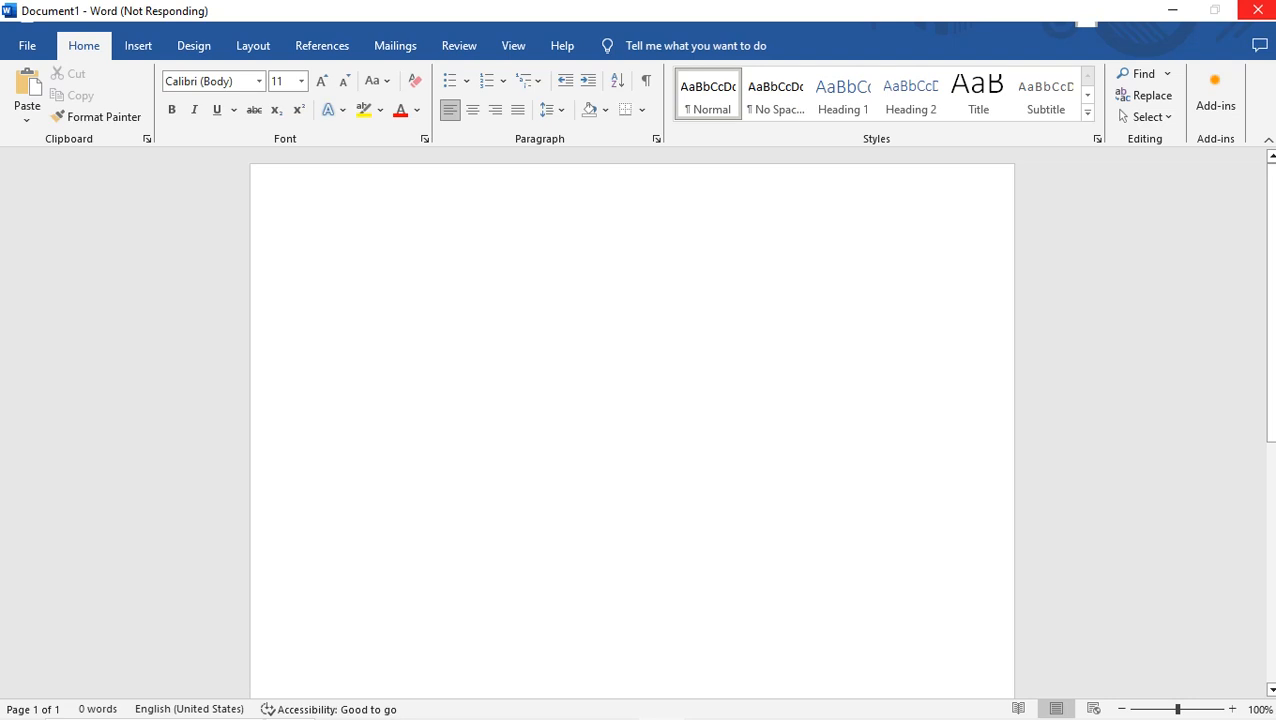
Step: Close the unresponsive Document1 window in Word
click(1258, 10)
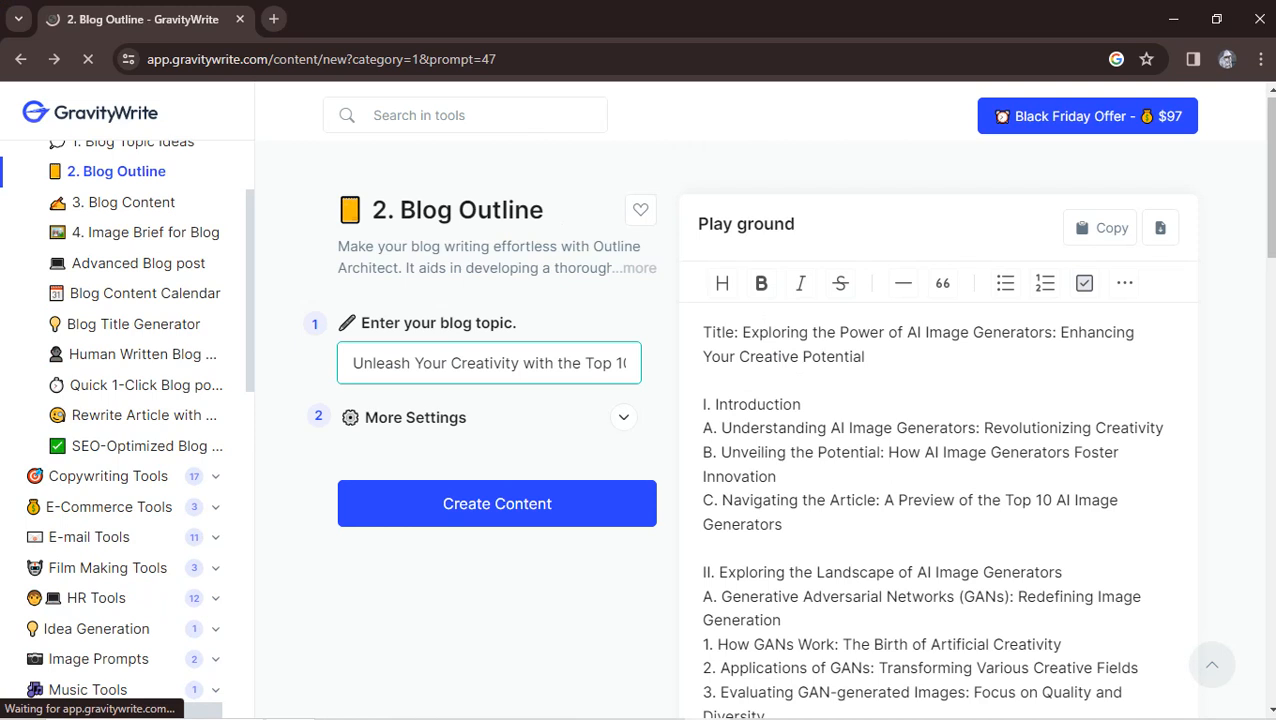
Step: Switch to Word and paste the copied blog outline as text only below "Unleash Your Creativity with the Top 10 Best AI Image Generators"
key(alt+Tab)
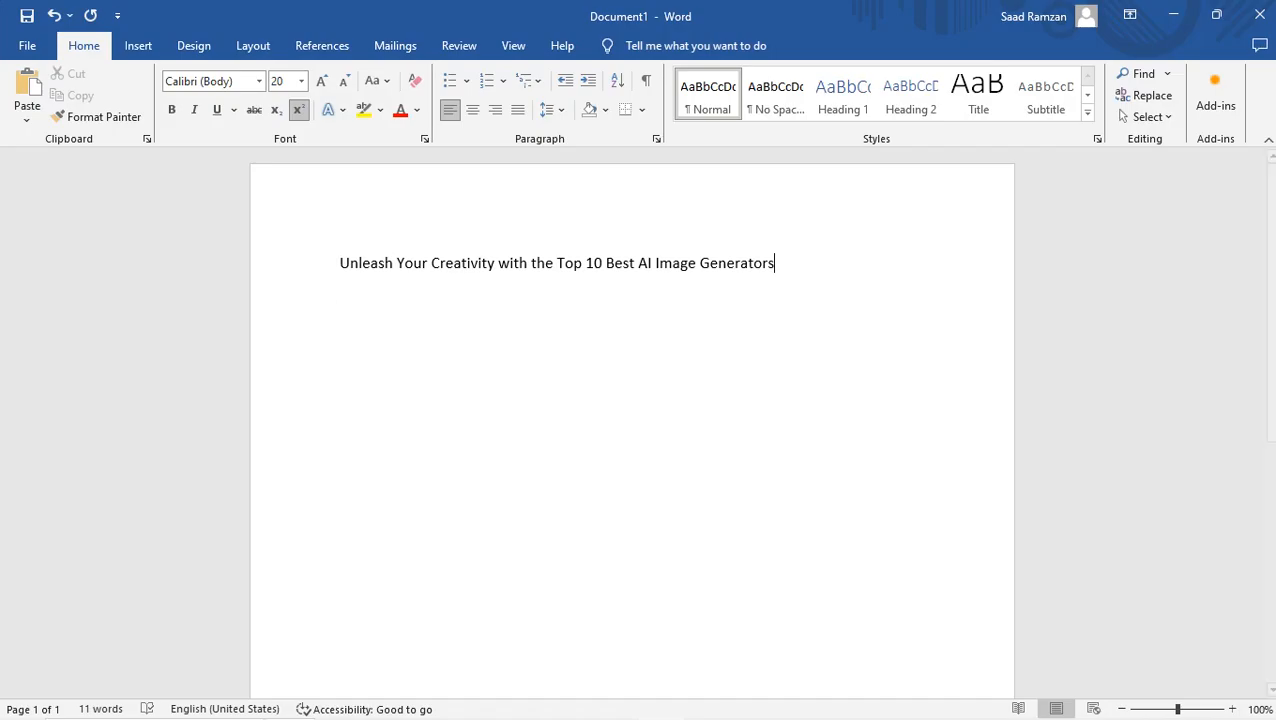
key(Return)
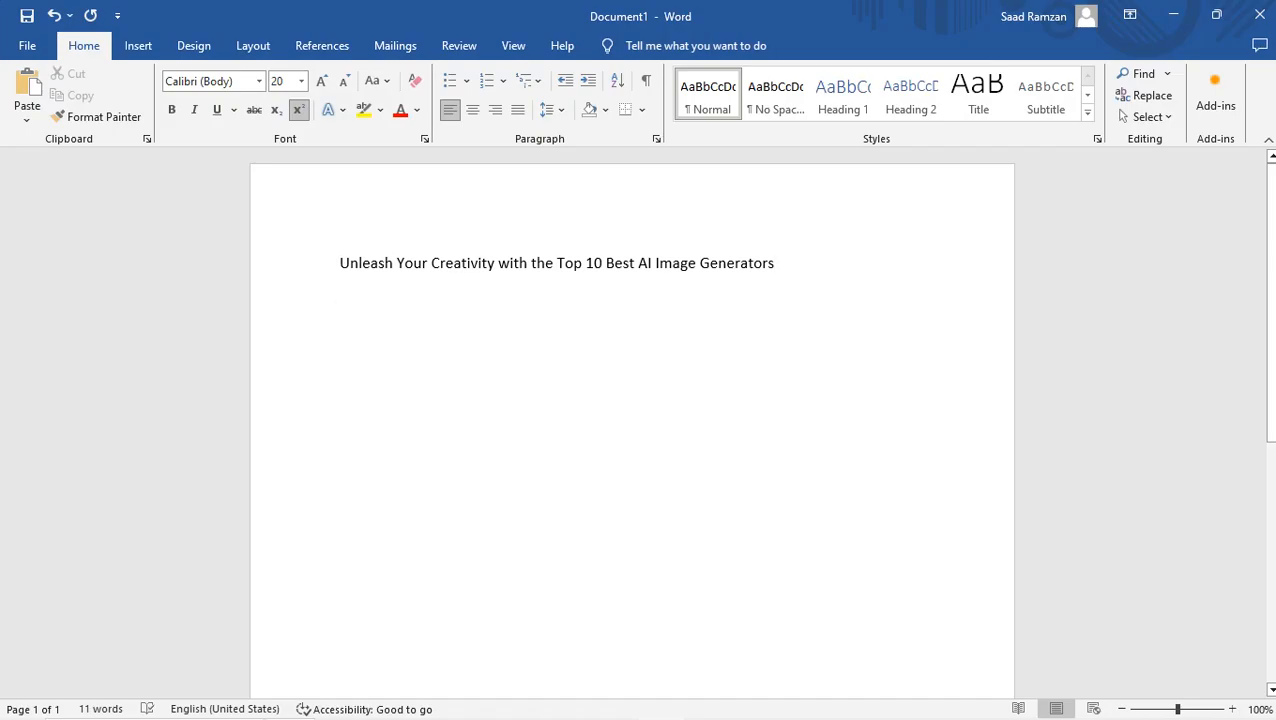
key(shift+F10)
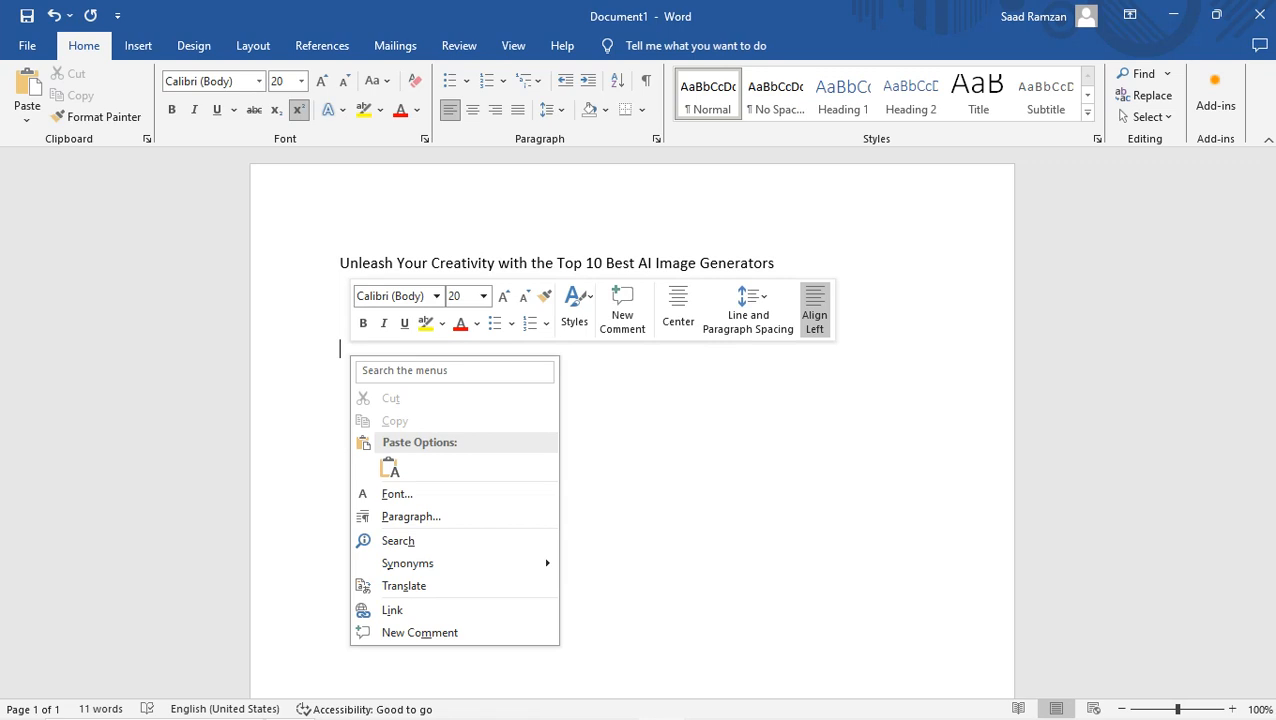
click(390, 468)
scroll(632, 425, up, 10)
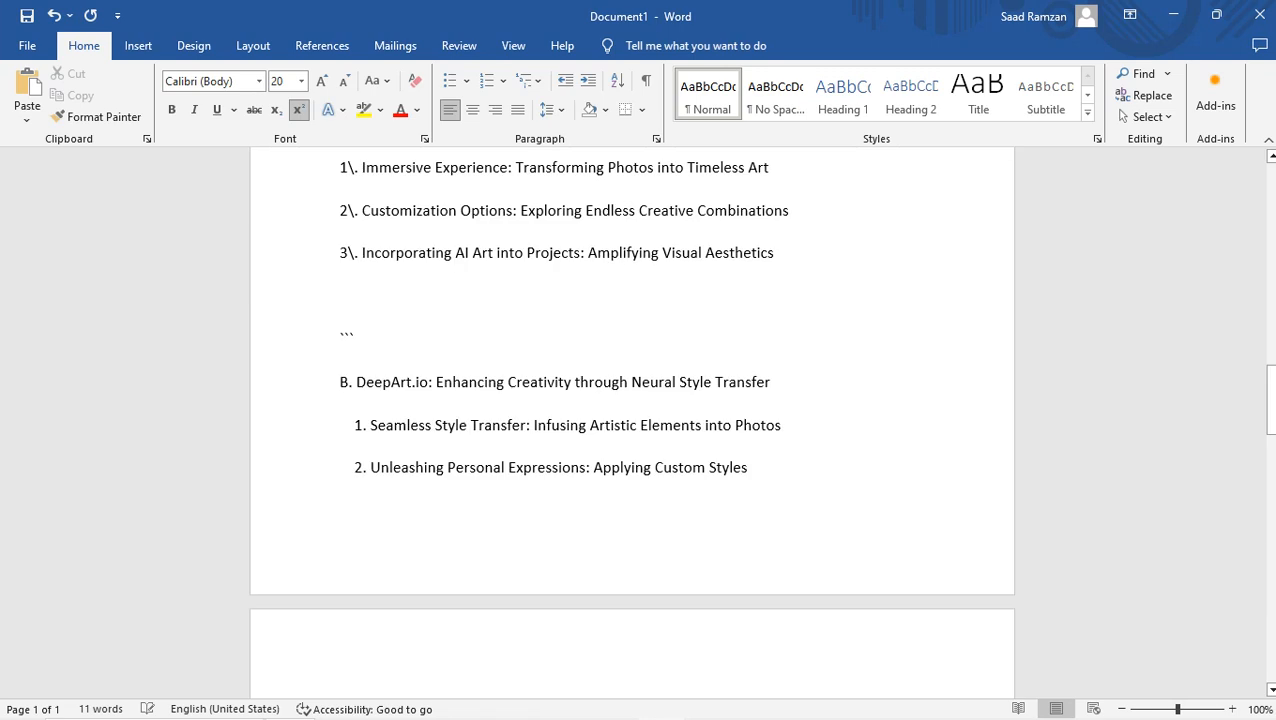
scroll(446, 314, up, 10)
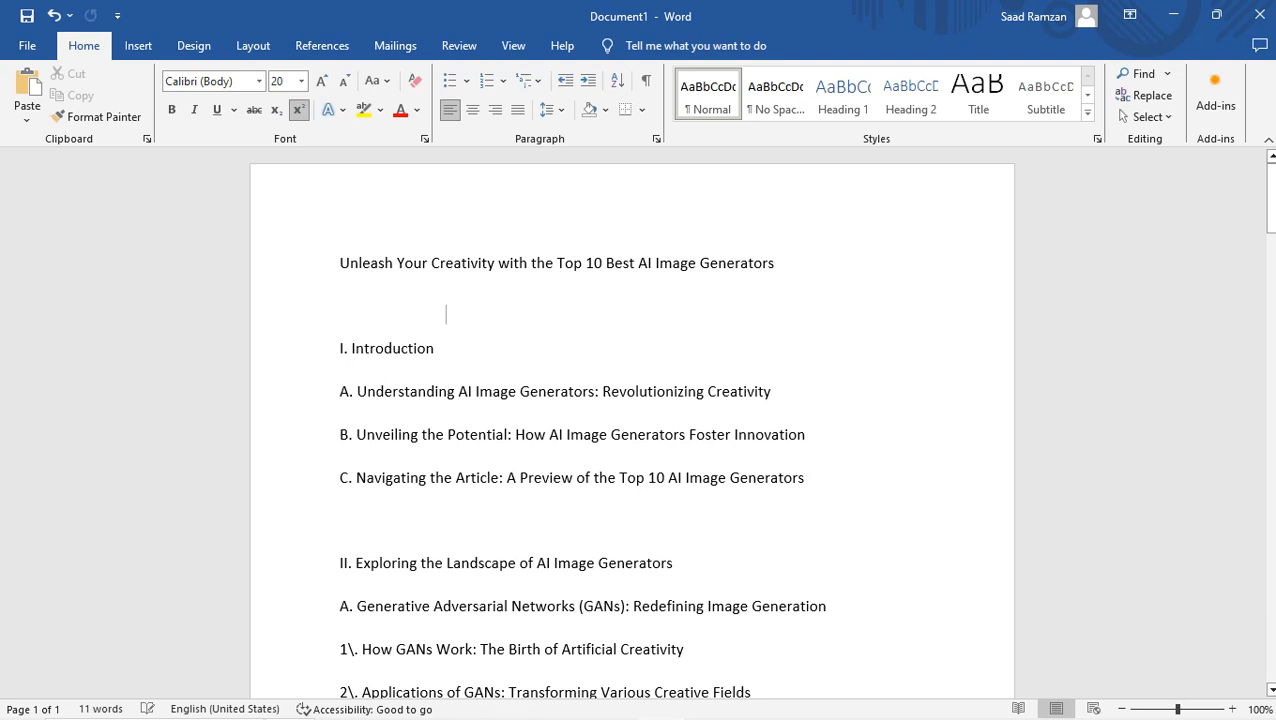
Step: Undo the deletions to restore the "Title: Exploring the Power of AI Image Generators" line, and remove the blank line before "I. Introduction"
click(446, 314)
key(BackSpace)
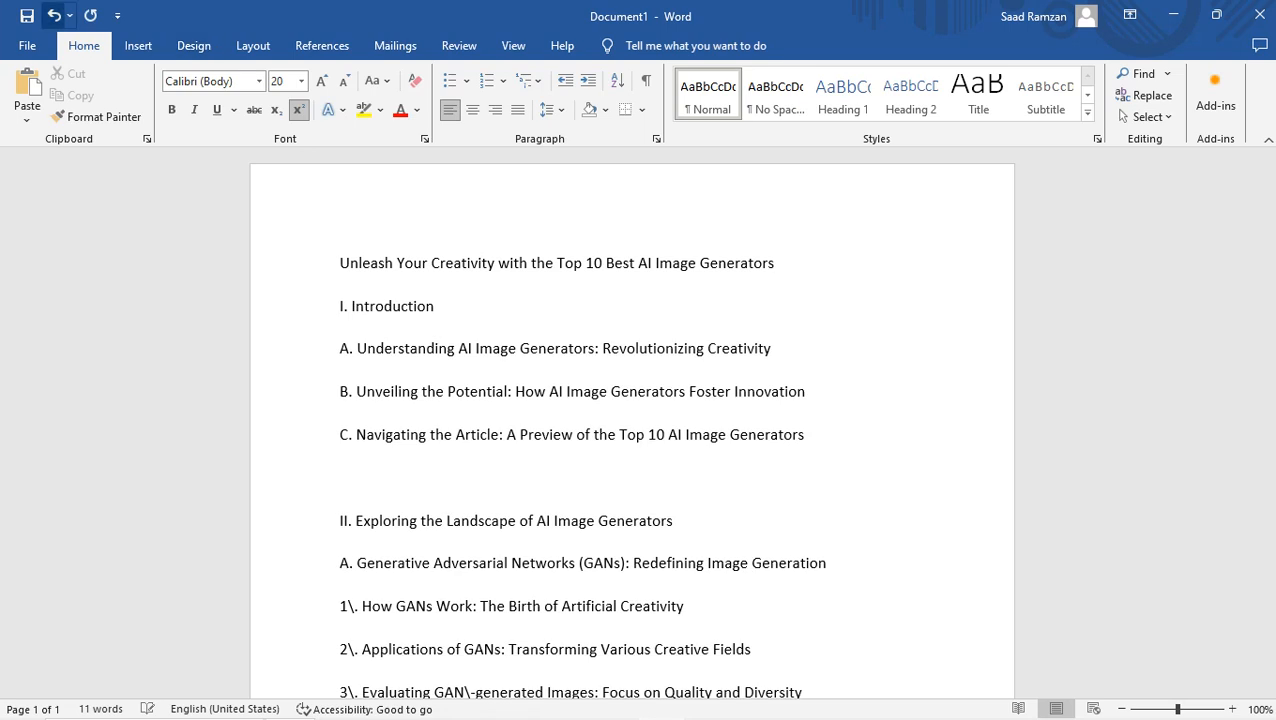
click(54, 15)
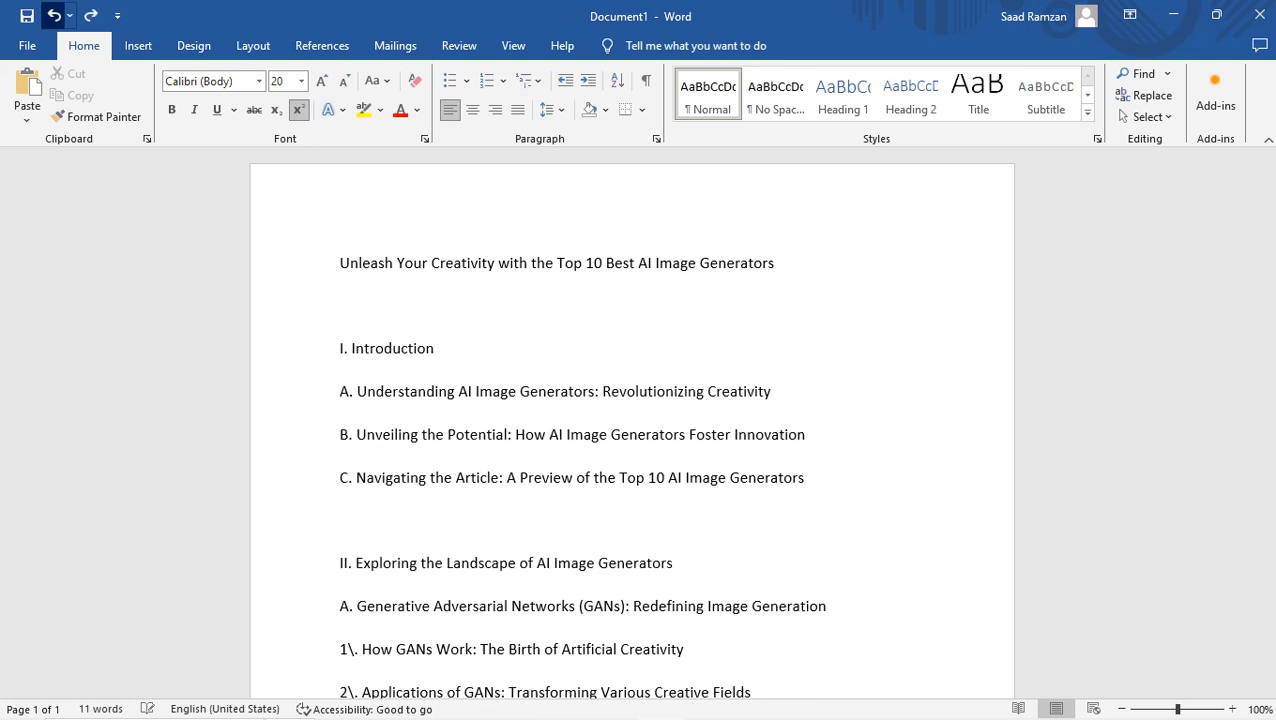
click(54, 15)
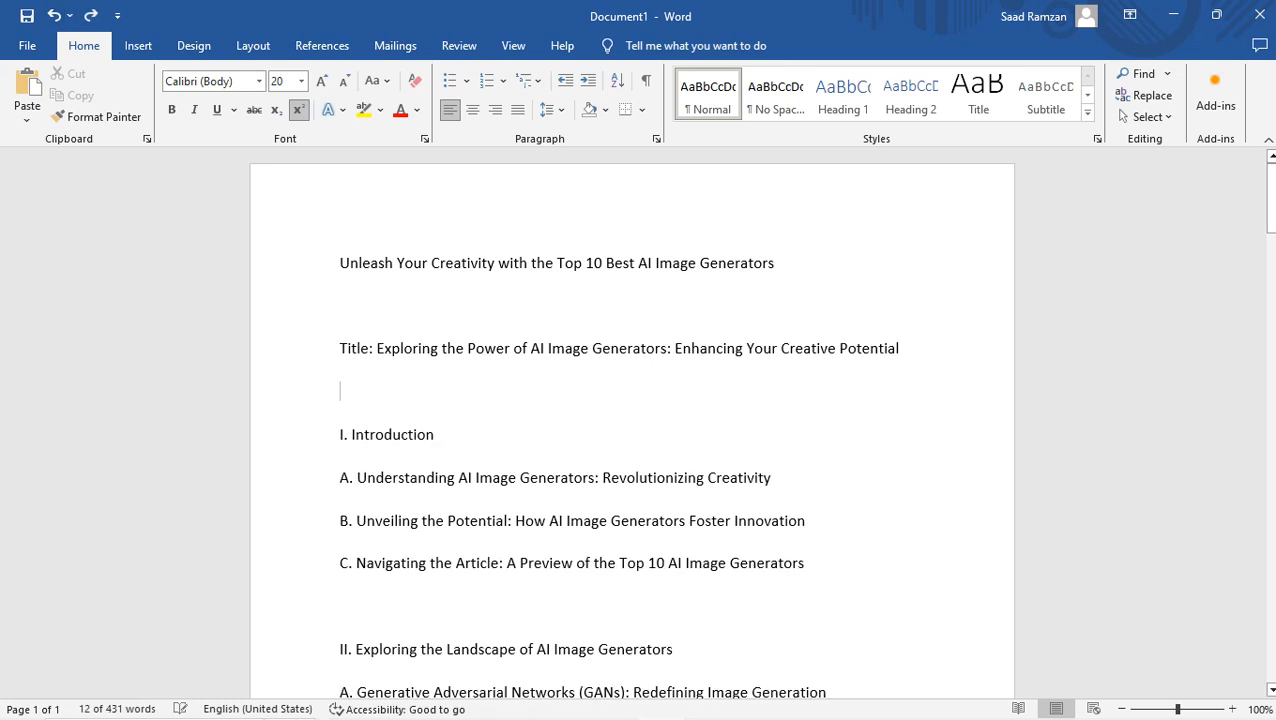
key(BackSpace)
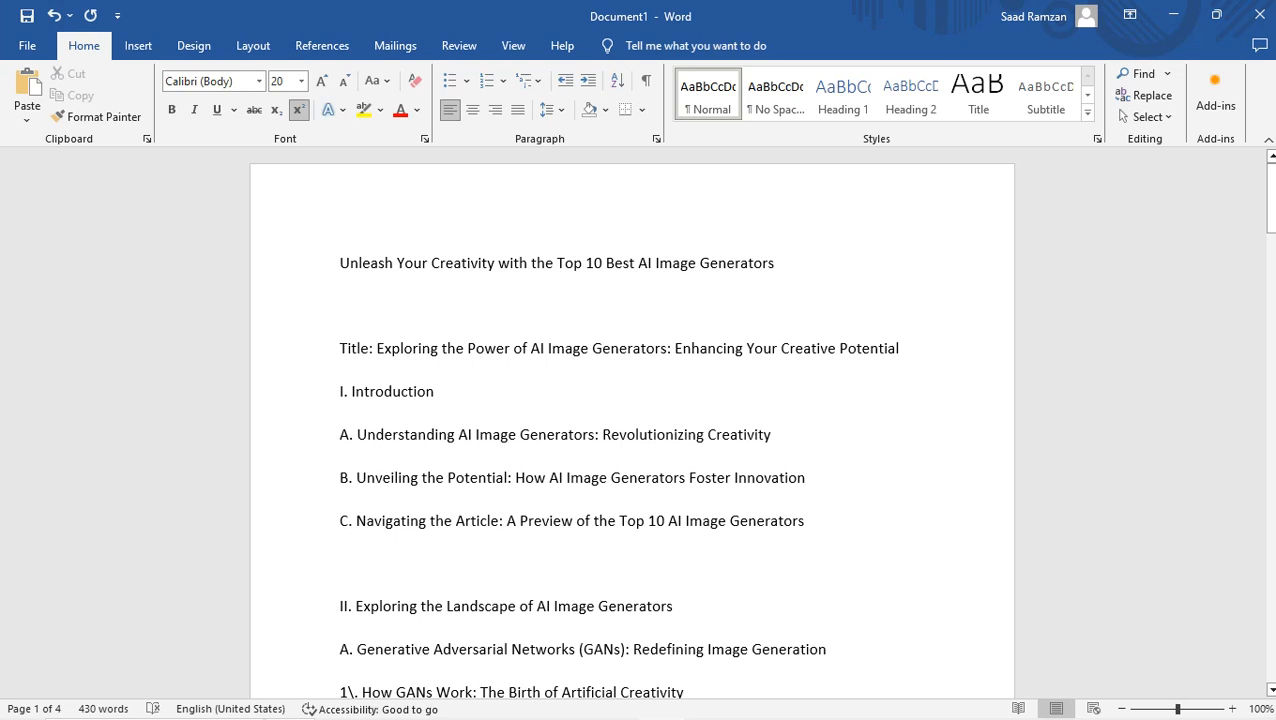
click(707, 702)
drag(355, 392, 426, 392)
drag(349, 435, 812, 525)
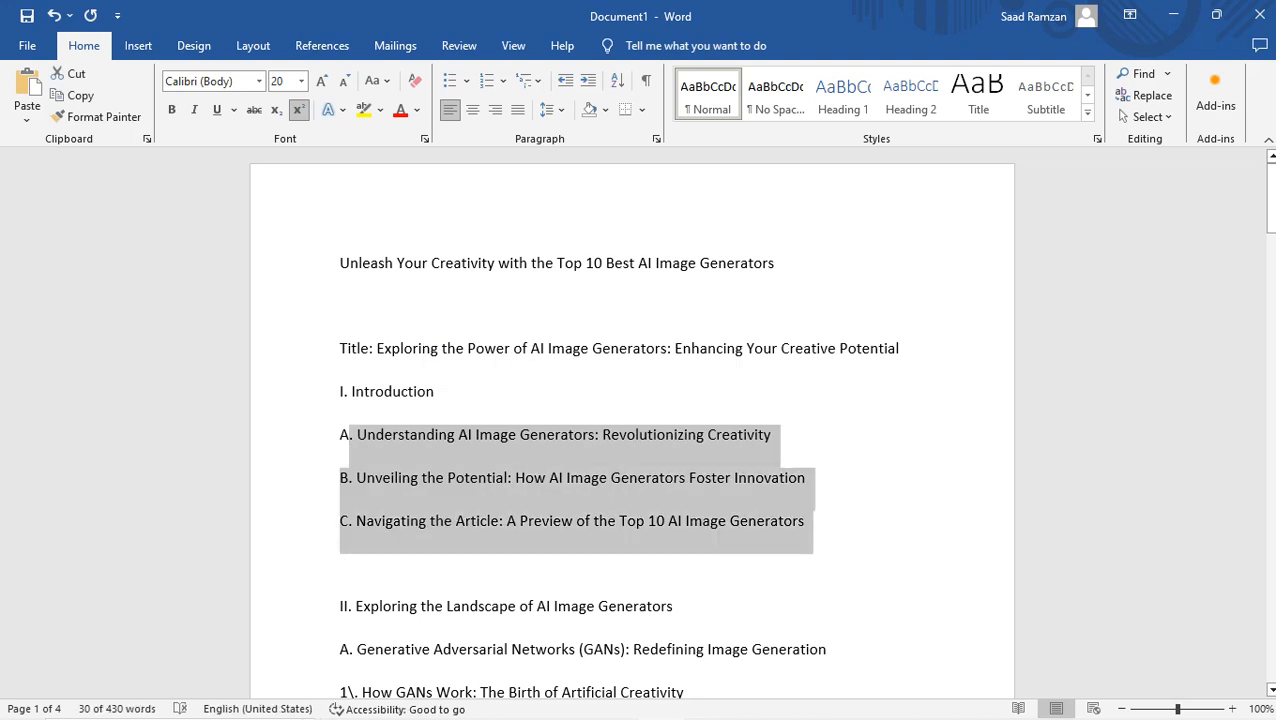
click(357, 435)
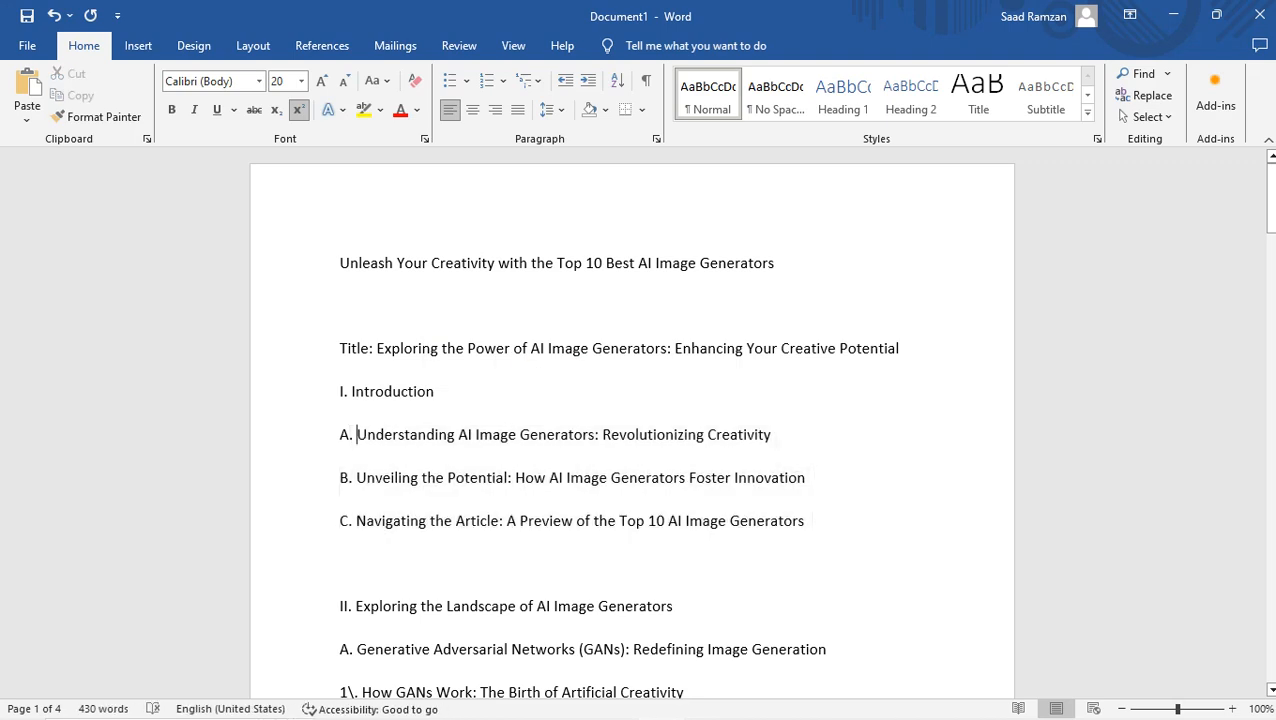
scroll(632, 423, down, 1)
scroll(632, 423, down, 2)
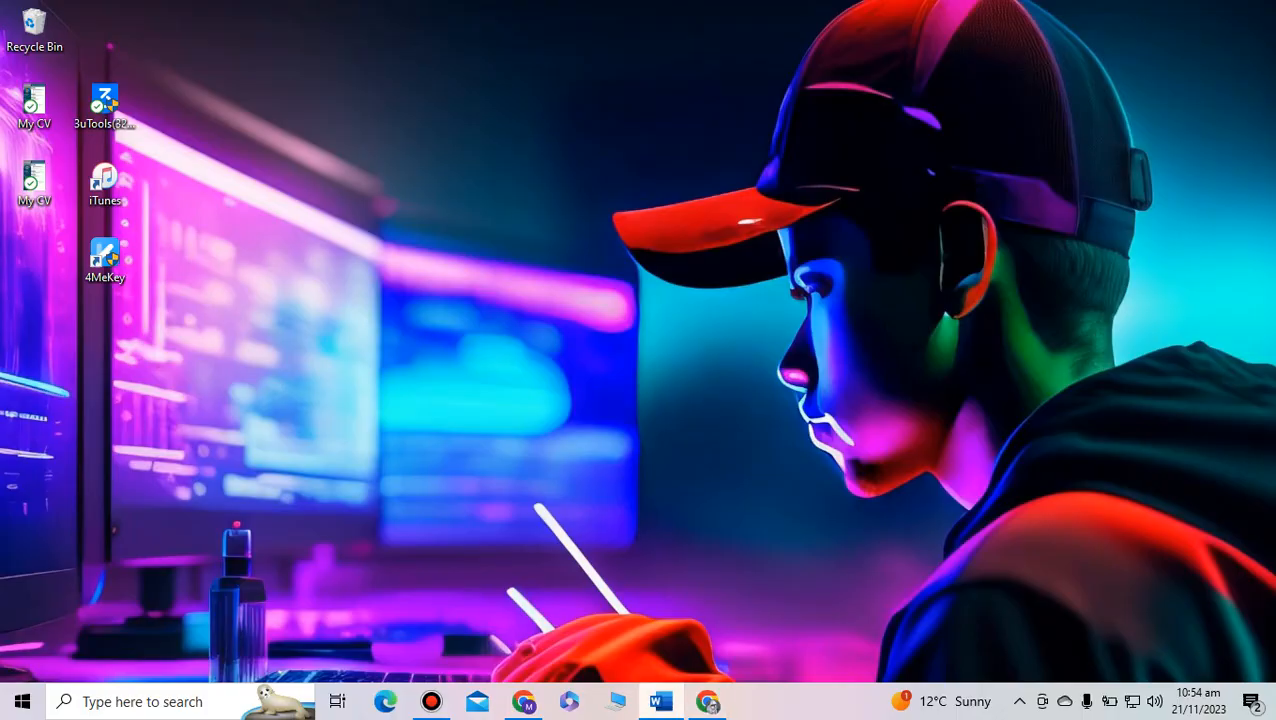
Step: Return to the Word document and copy the item A heading "Understanding AI Image Generators: Revolutionizing Creativity" without its letter
click(661, 701)
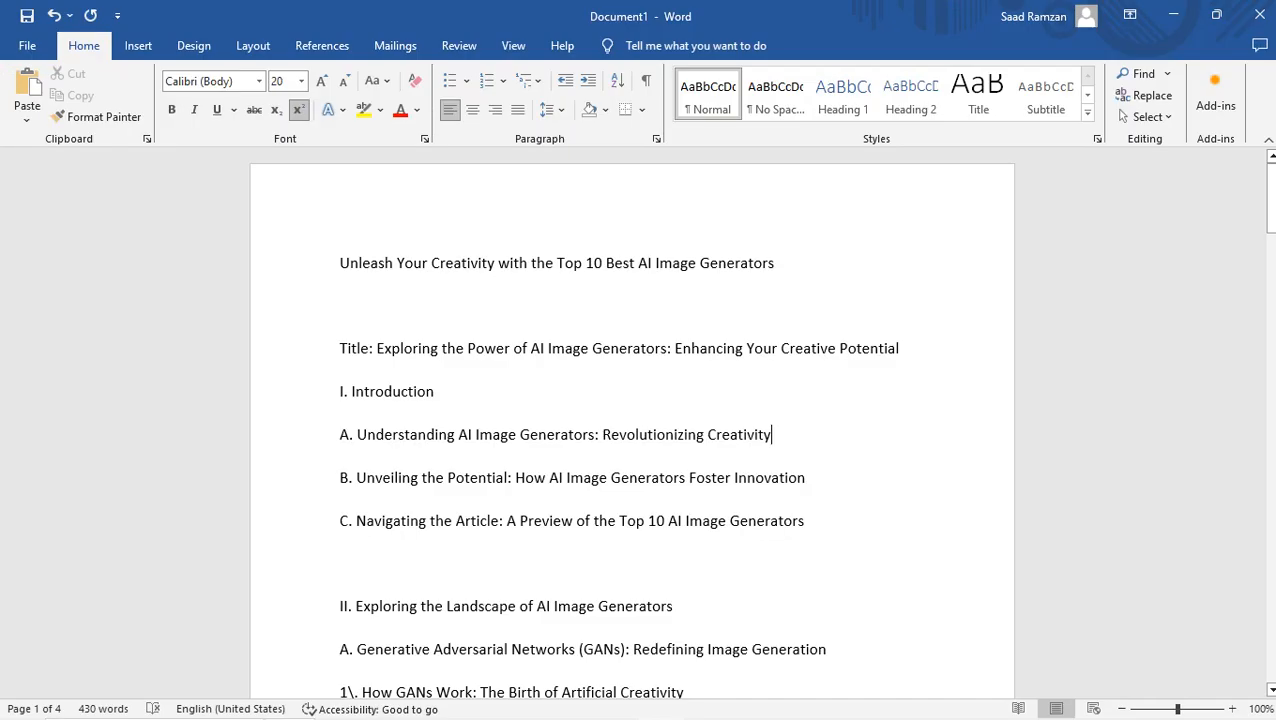
drag(780, 434, 357, 434)
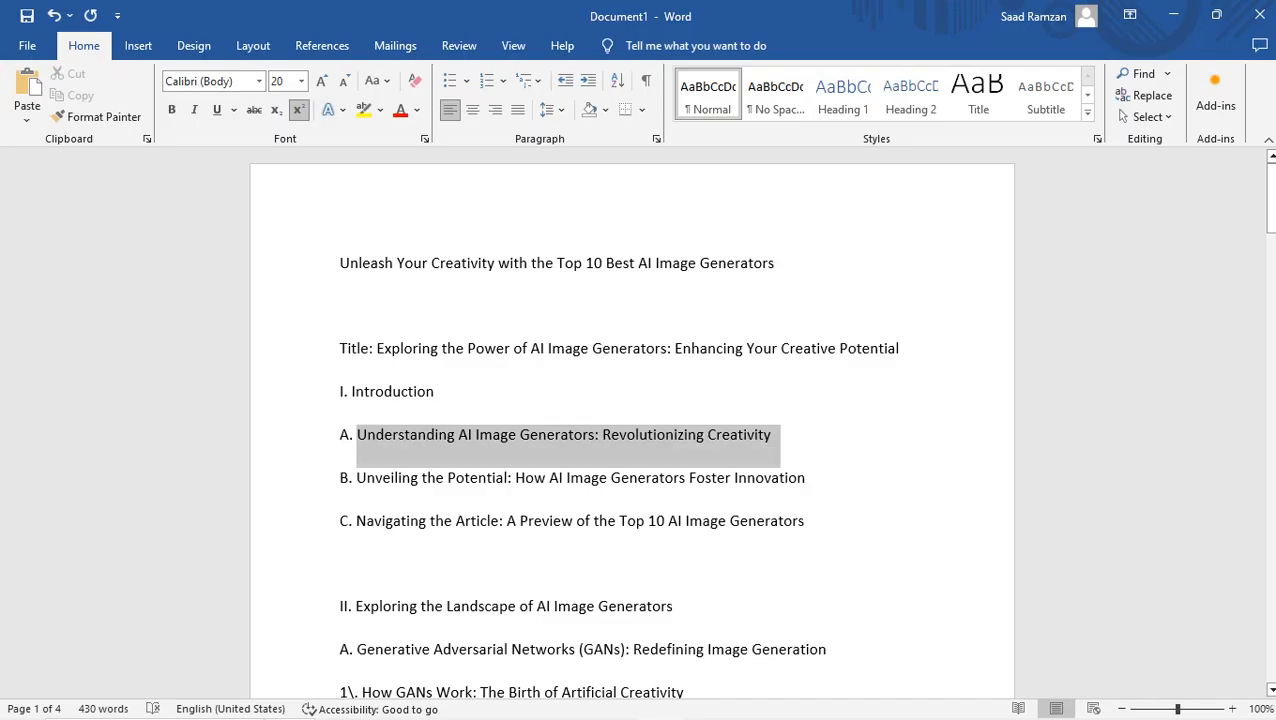
right_click(445, 450)
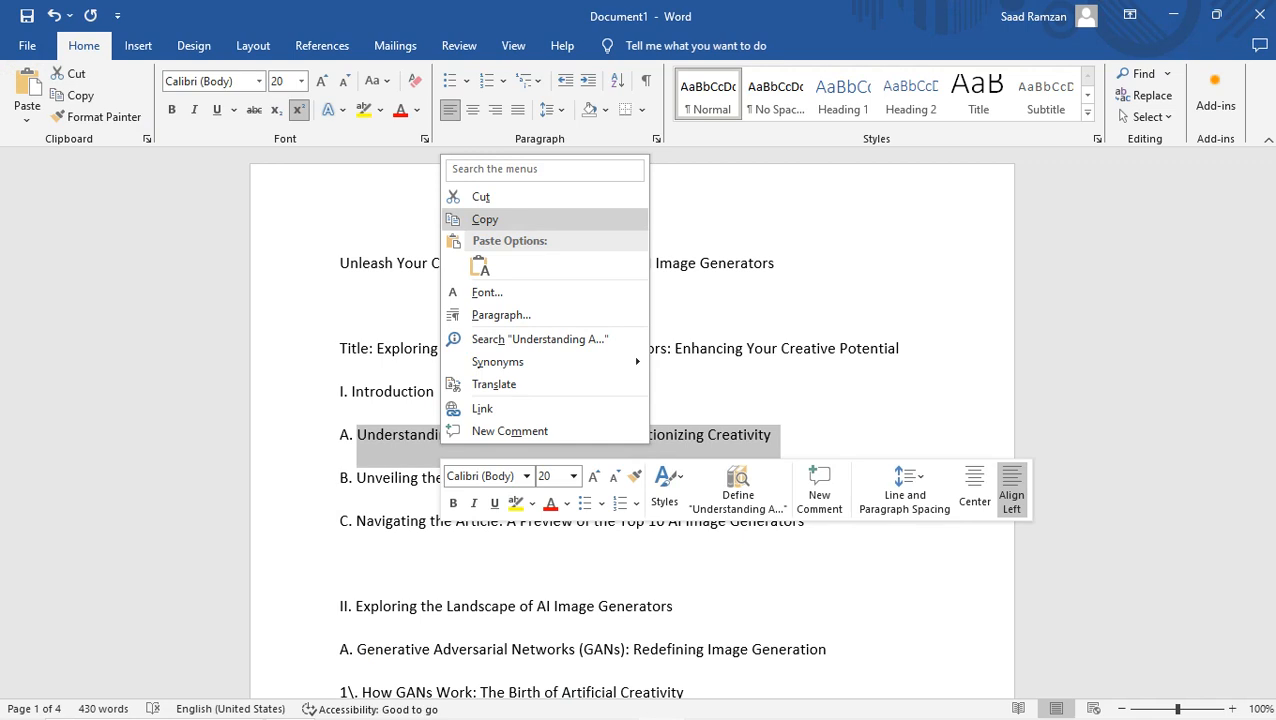
click(485, 219)
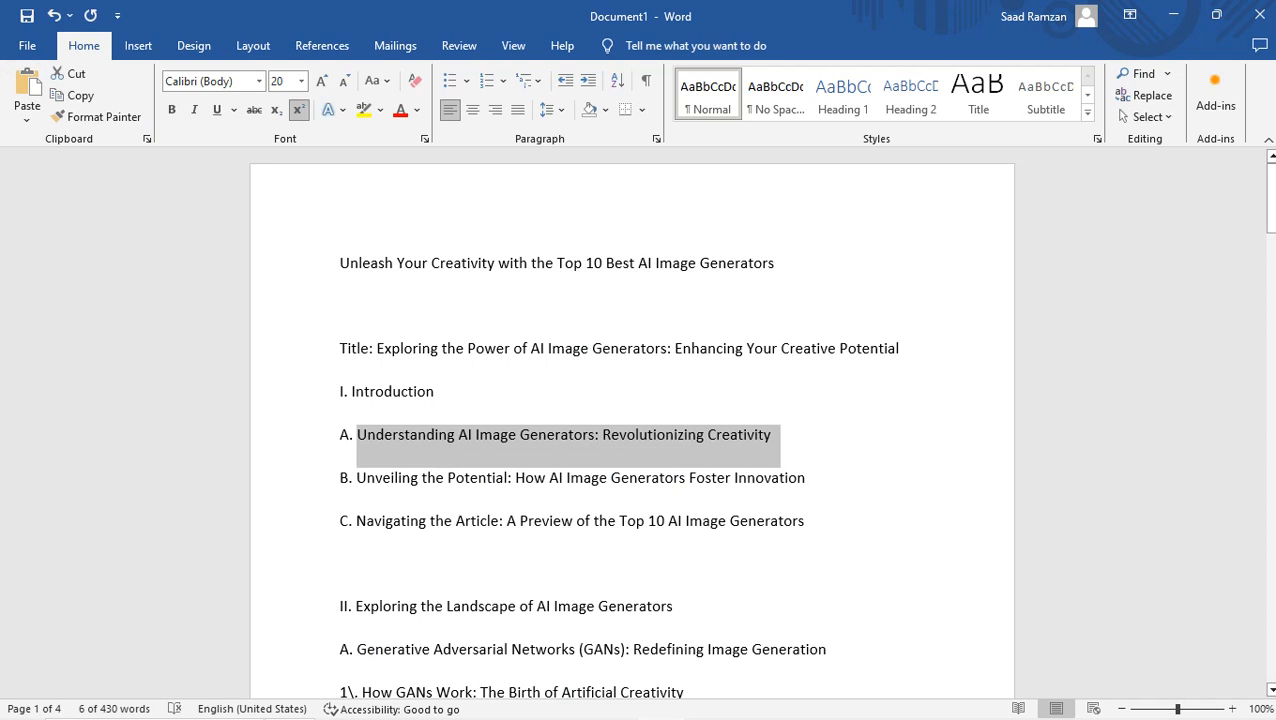
Step: Enter the copied heading "Understanding AI Image Generators: Revolutionizing Creativity" as the target keyword in GravityWrite's Blog Content Calendar and create the content
drag(341, 391, 443, 392)
drag(357, 434, 780, 436)
click(800, 480)
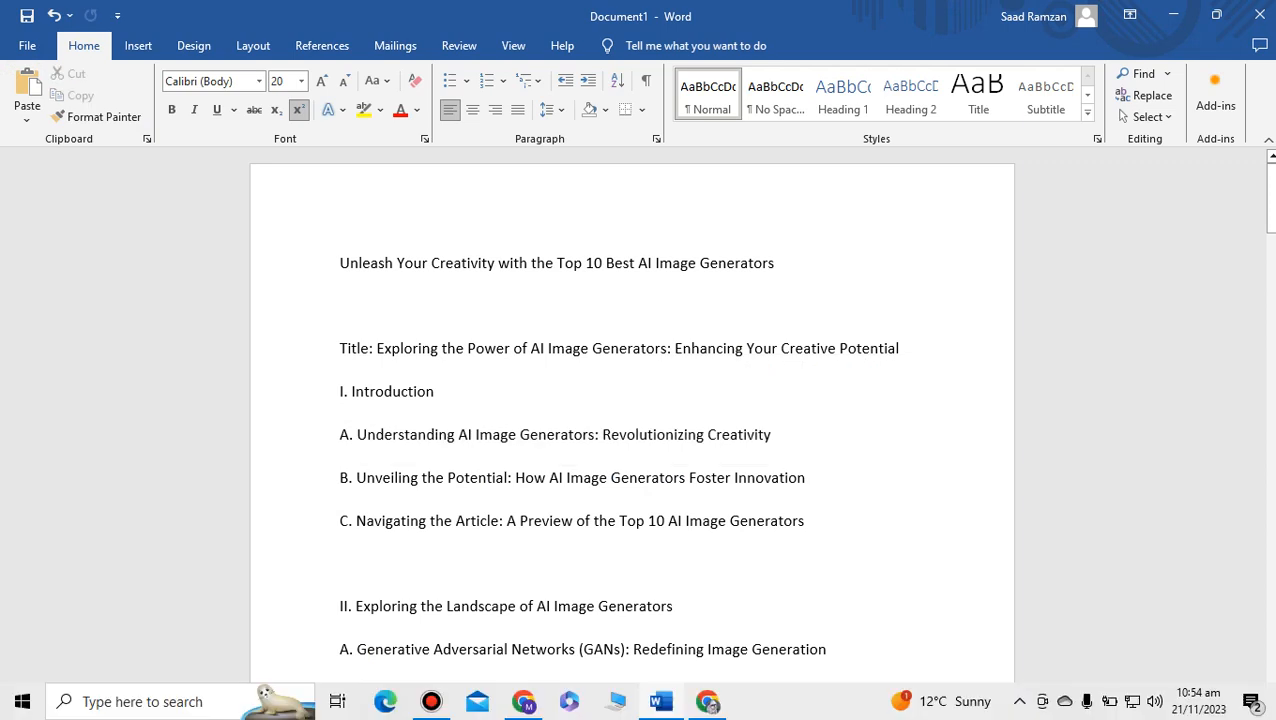
drag(376, 434, 805, 521)
click(578, 521)
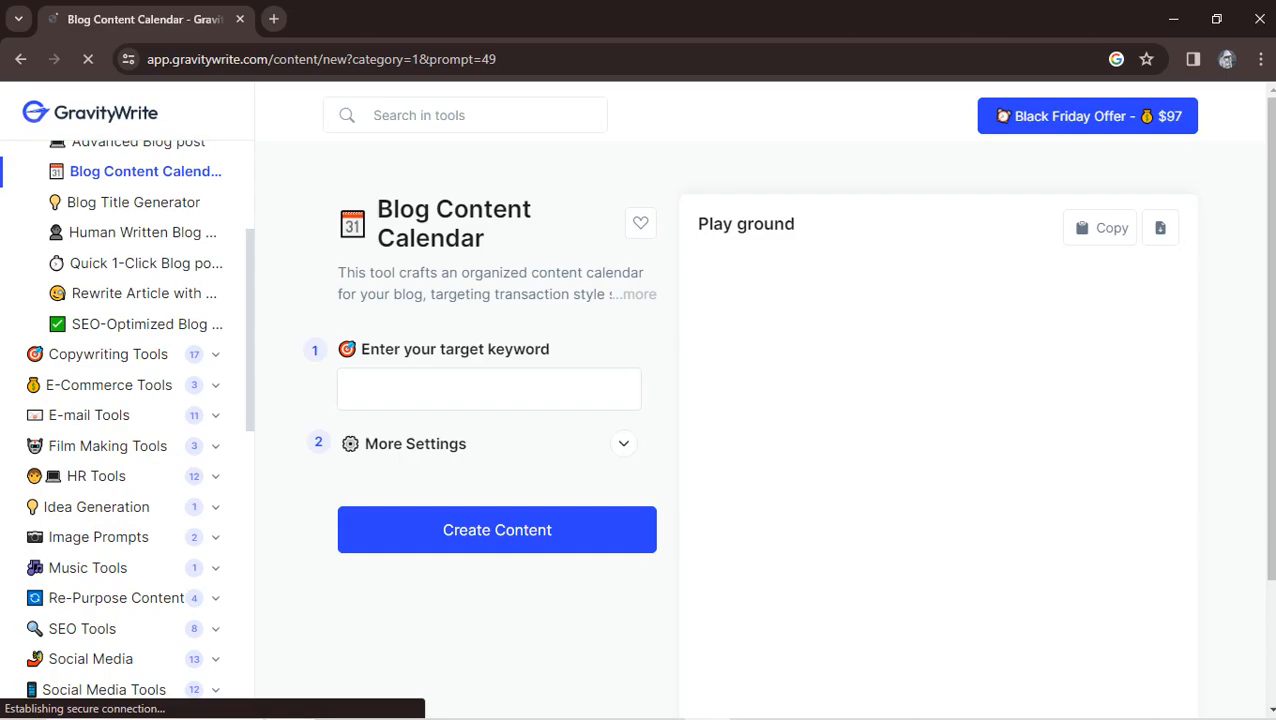
right_click(445, 388)
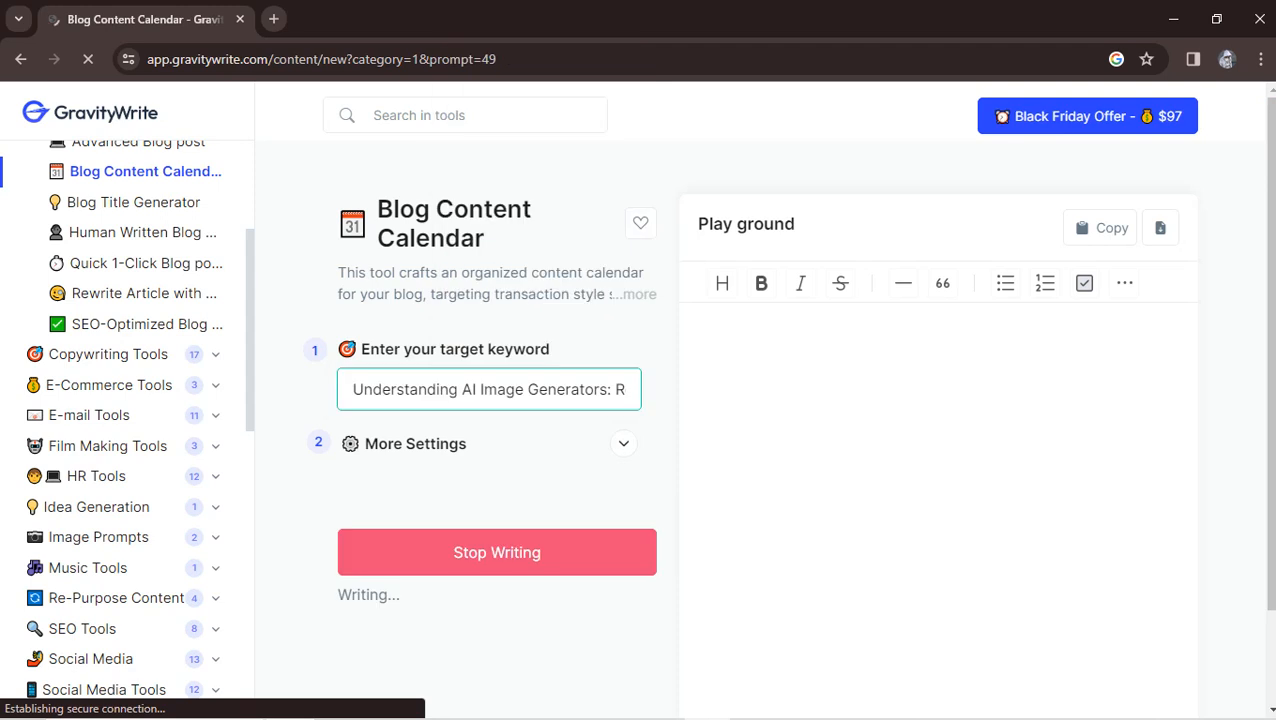
Step: Copy the outline from Word and generate the article in GravityWrite's Blog Content tool for "Unleash Your Creativity with the Top 10 Best AI Image Generators"
click(661, 701)
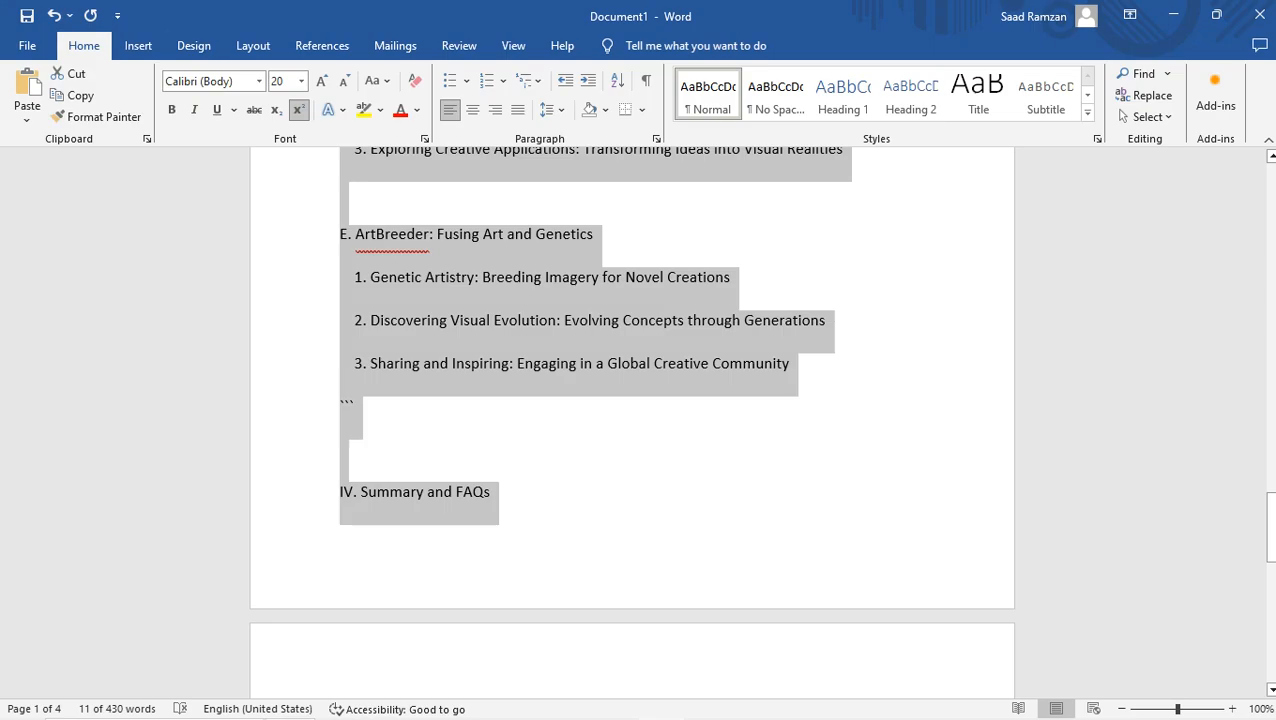
right_click(636, 272)
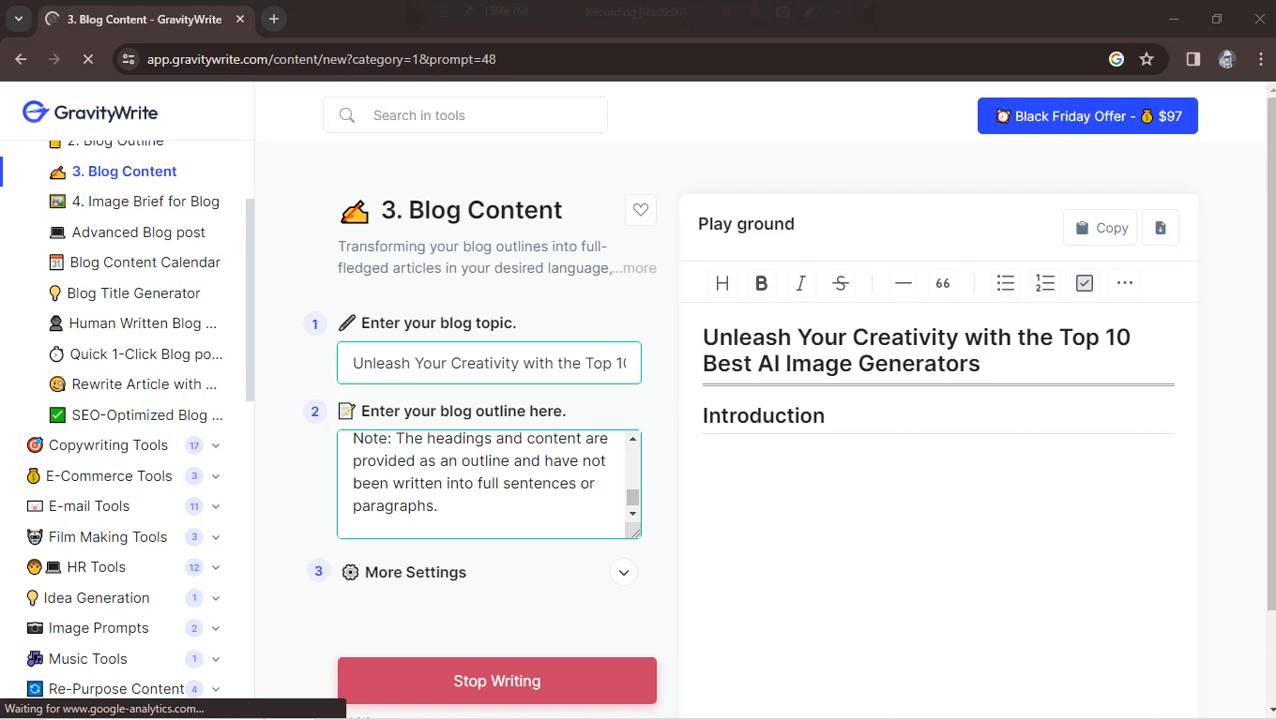
scroll(760, 430, down, 2)
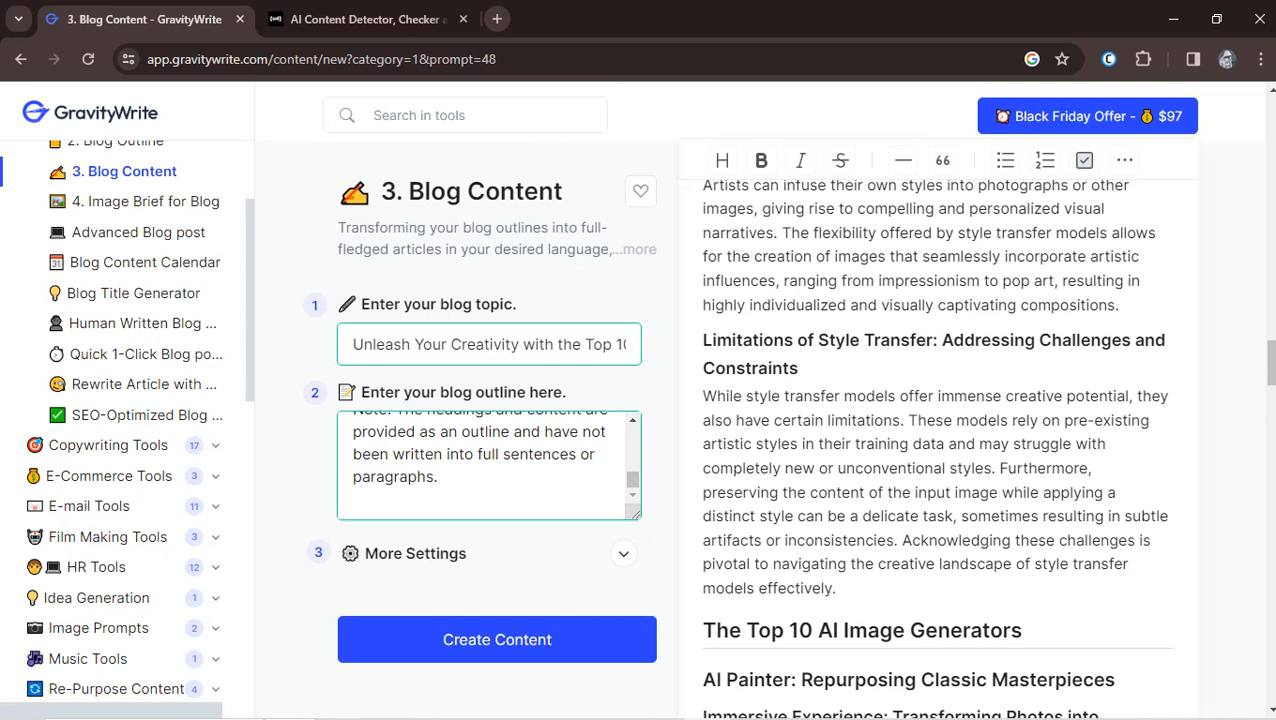
scroll(938, 430, up, 20)
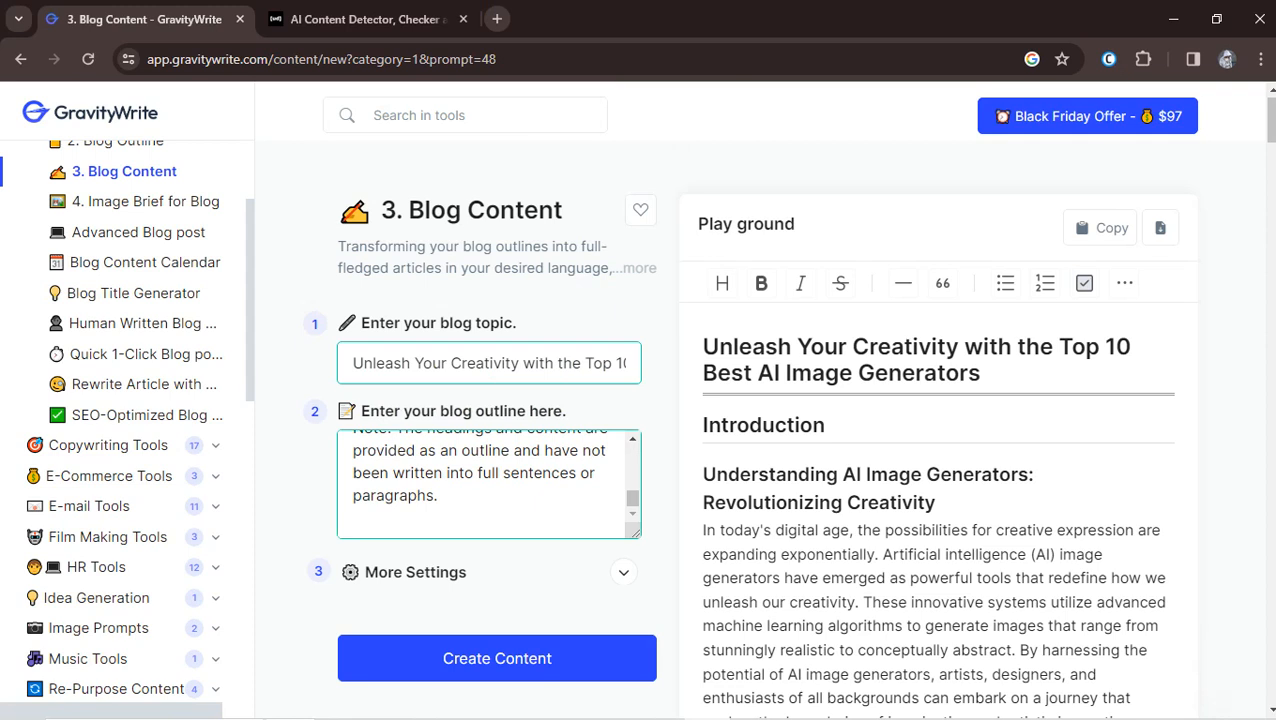
Step: Switch to Undetectable AI, humanize the pasted "Understanding AI Image Generators: Revolutionizing Creativity" section after agreeing to the terms, and copy the output
key(ctrl+Tab)
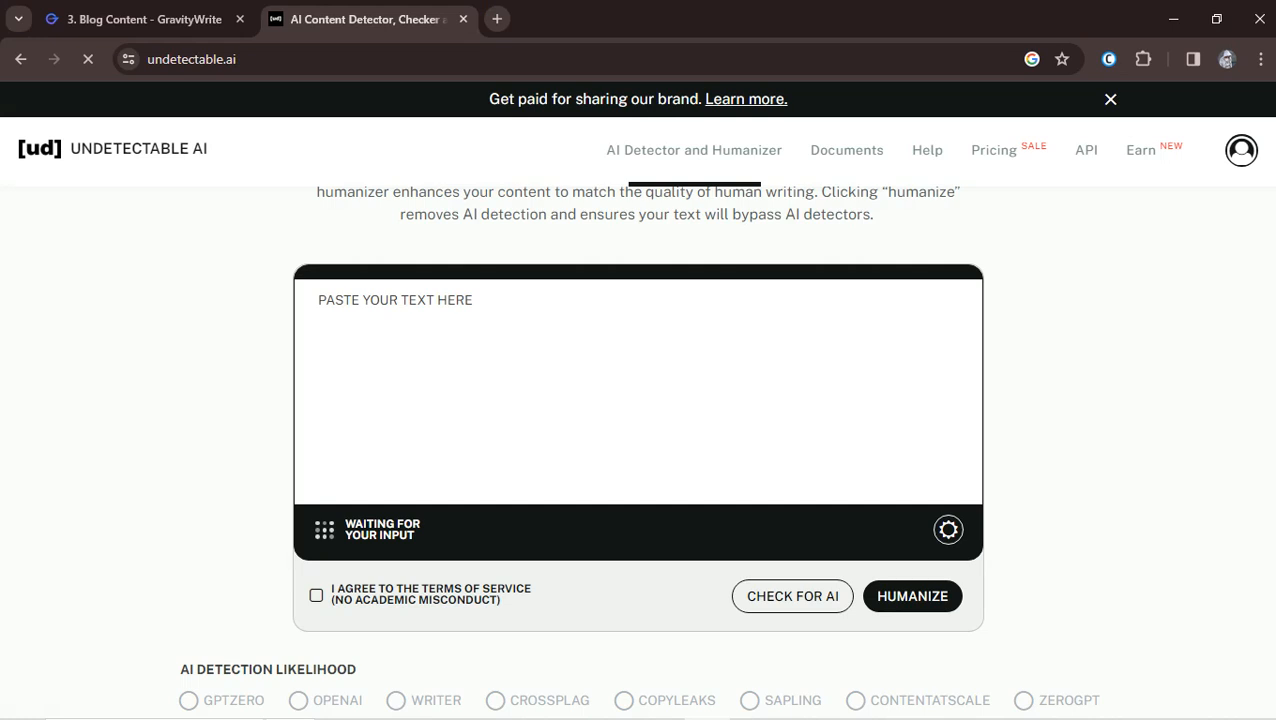
key(ctrl+Tab)
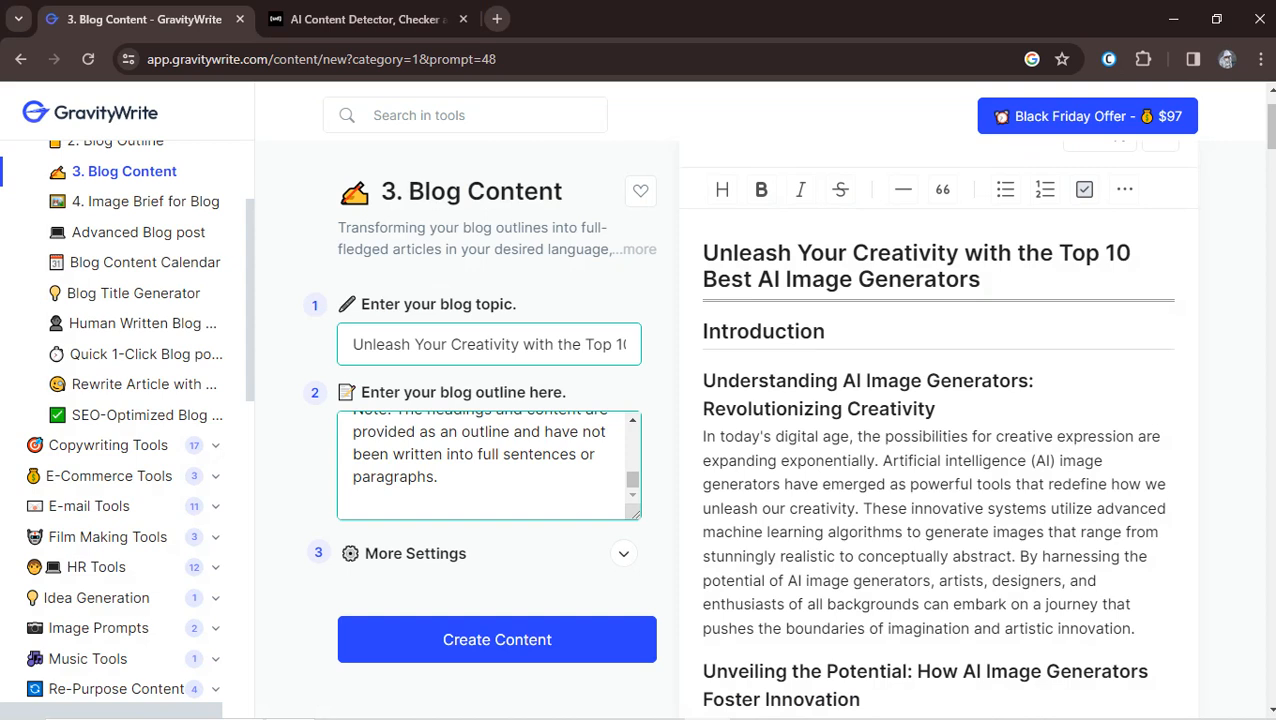
key(ctrl+Tab)
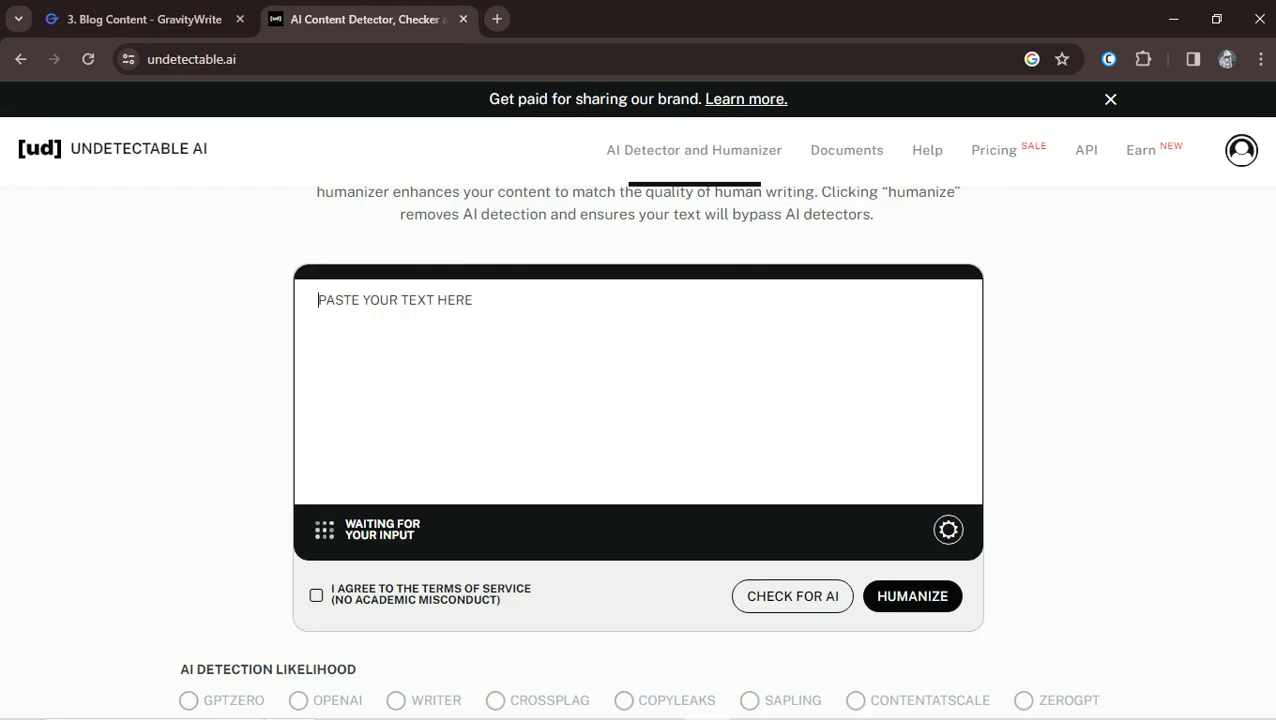
key(ctrl+v)
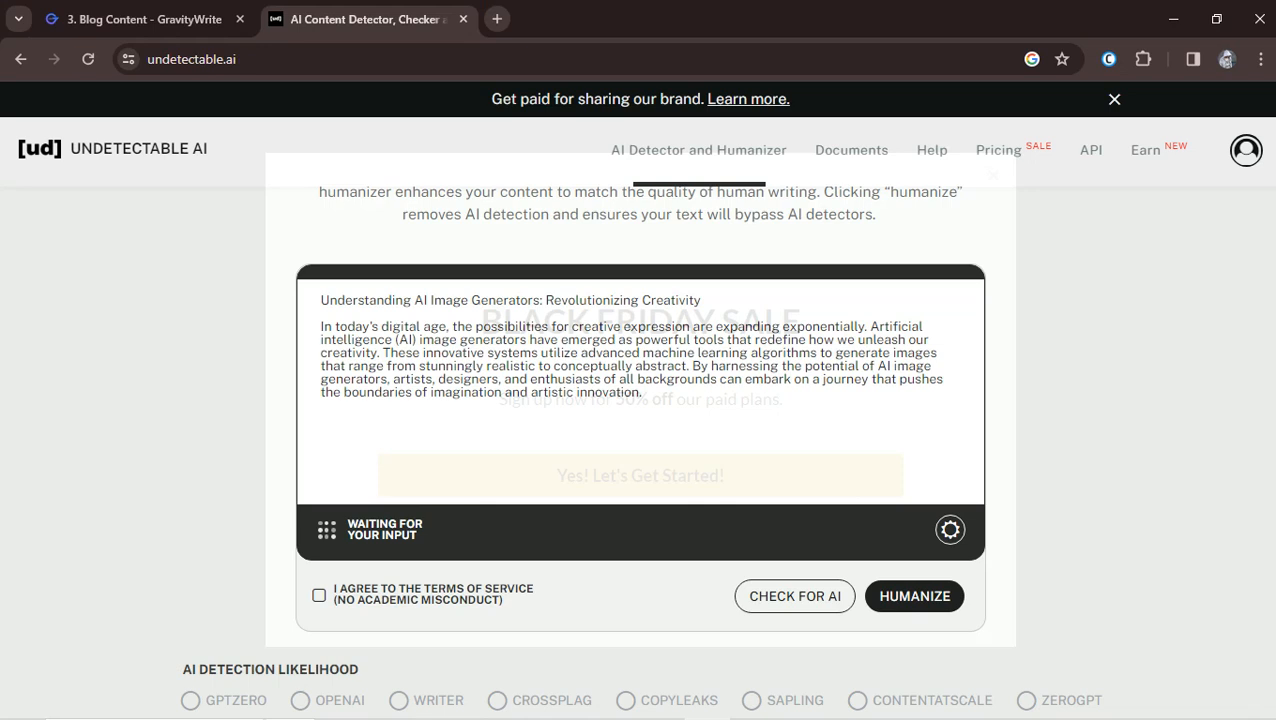
click(319, 595)
mouse_move(412, 12)
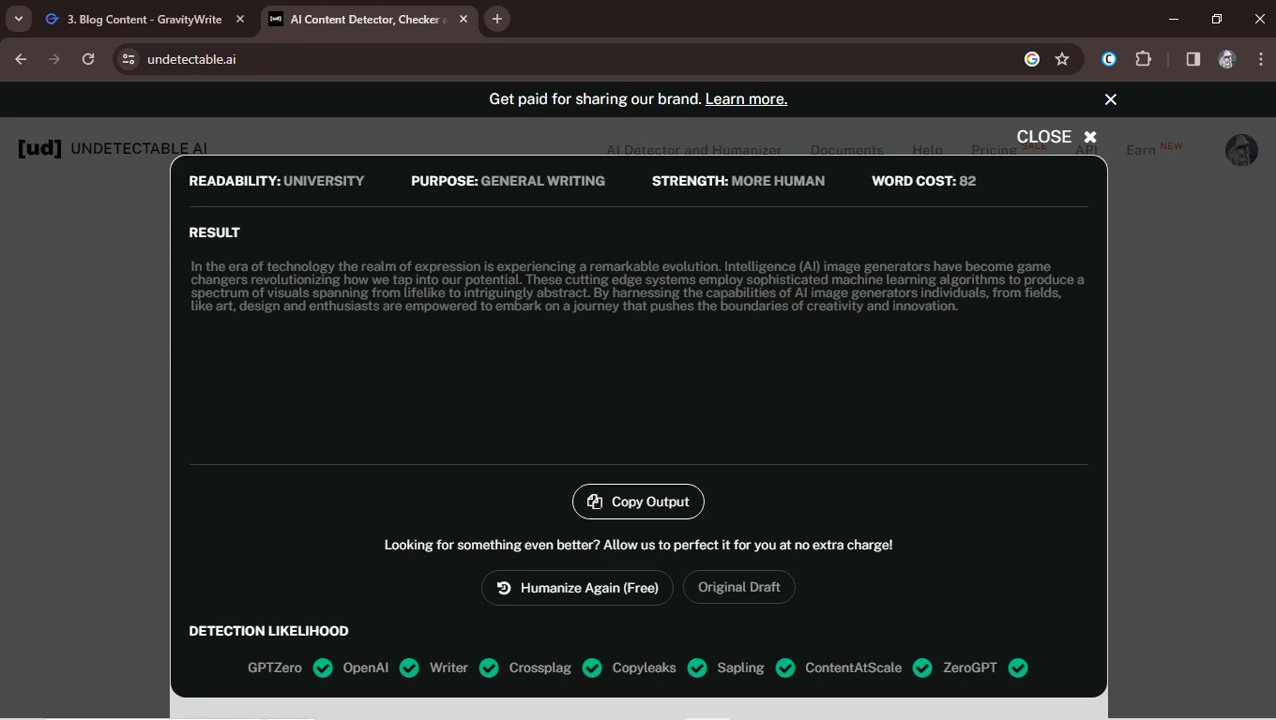
click(638, 501)
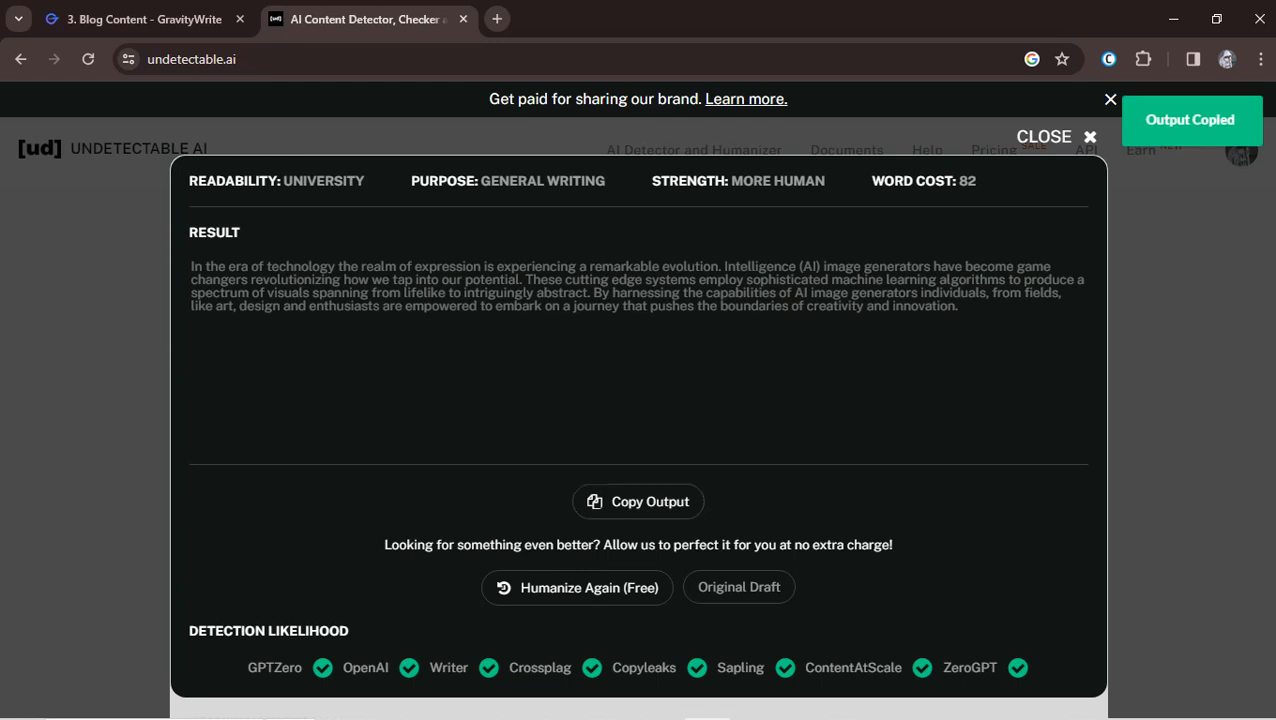
click(1089, 137)
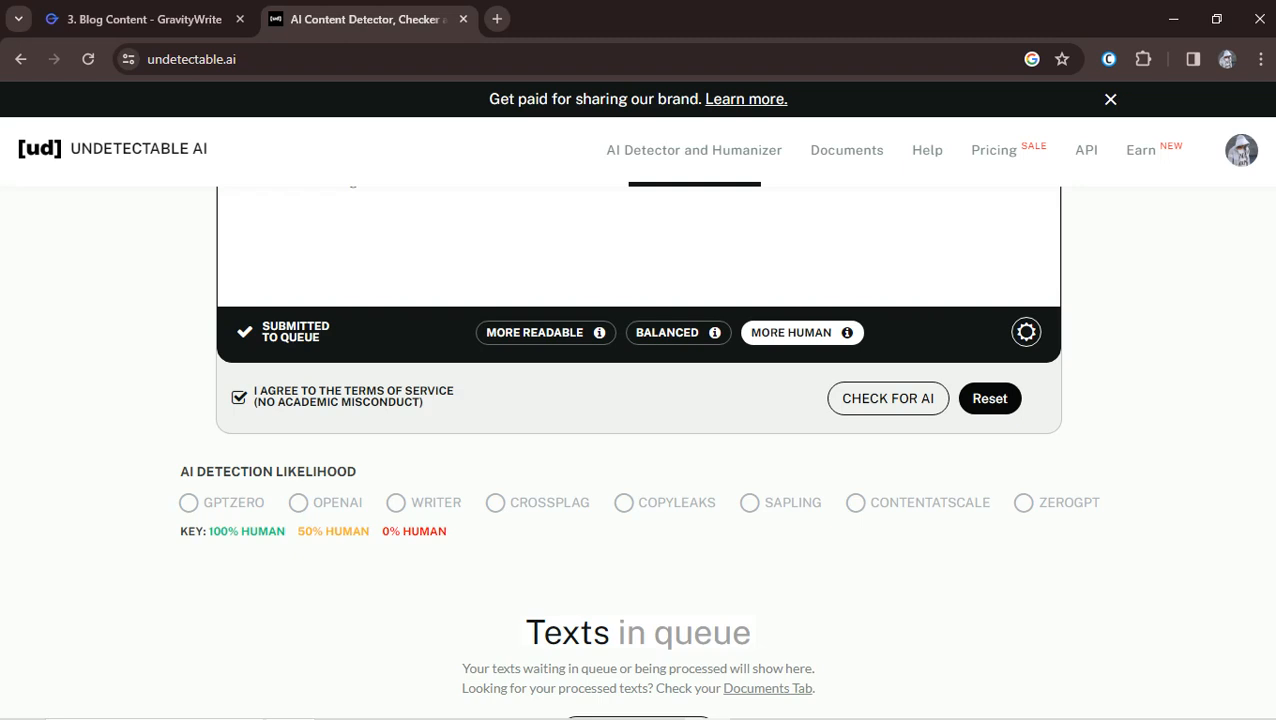
Step: Check the original GravityWrite section for AI and review the detection likelihood for each detector
click(888, 398)
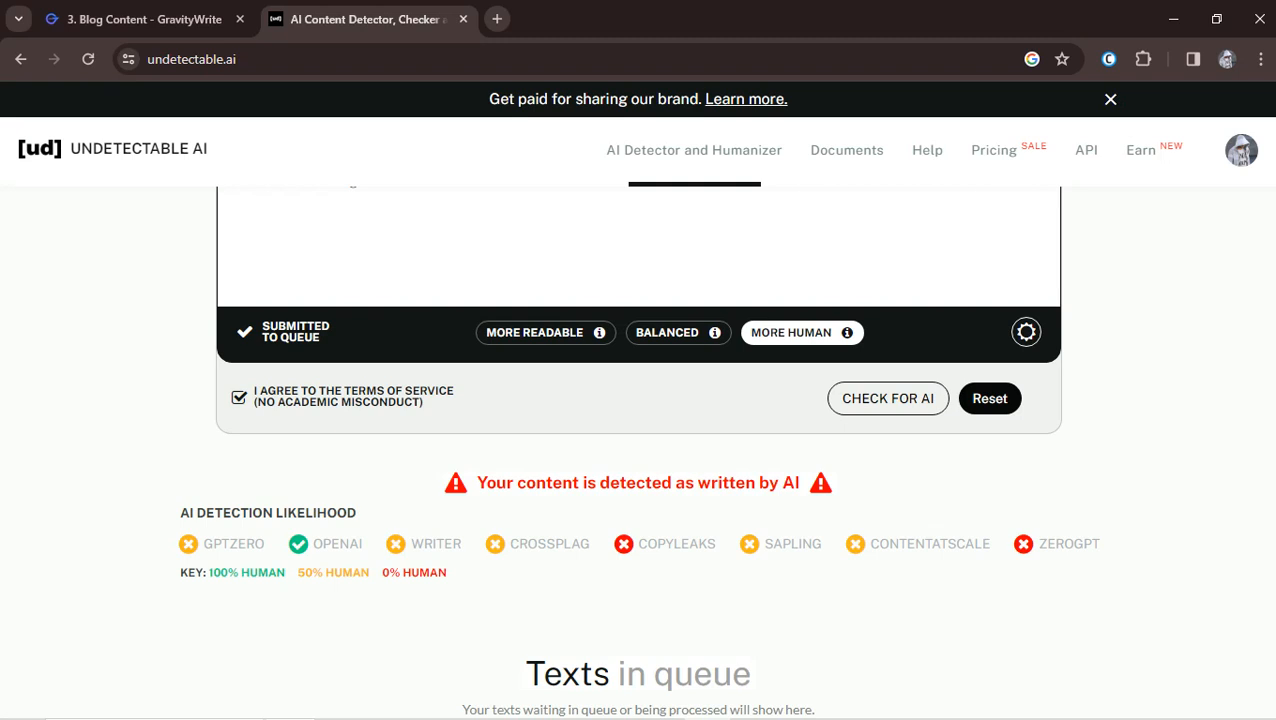
scroll(638, 400, up, 1)
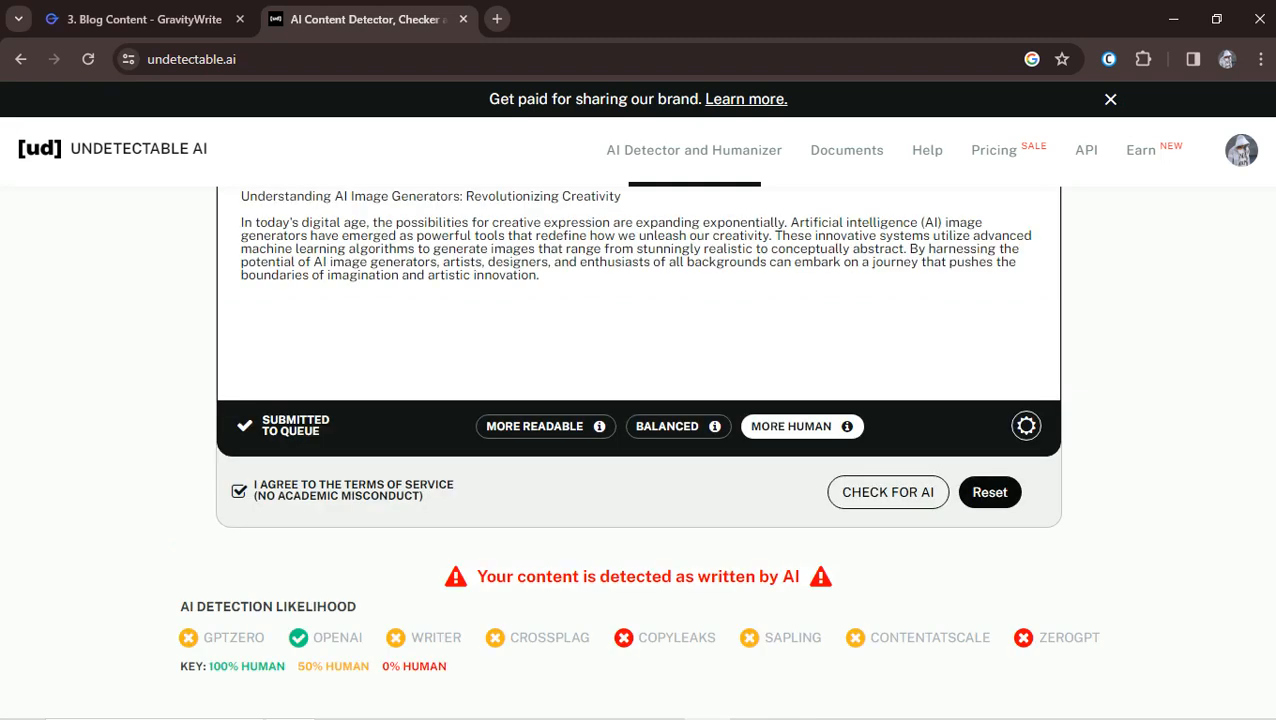
scroll(638, 400, up, 2)
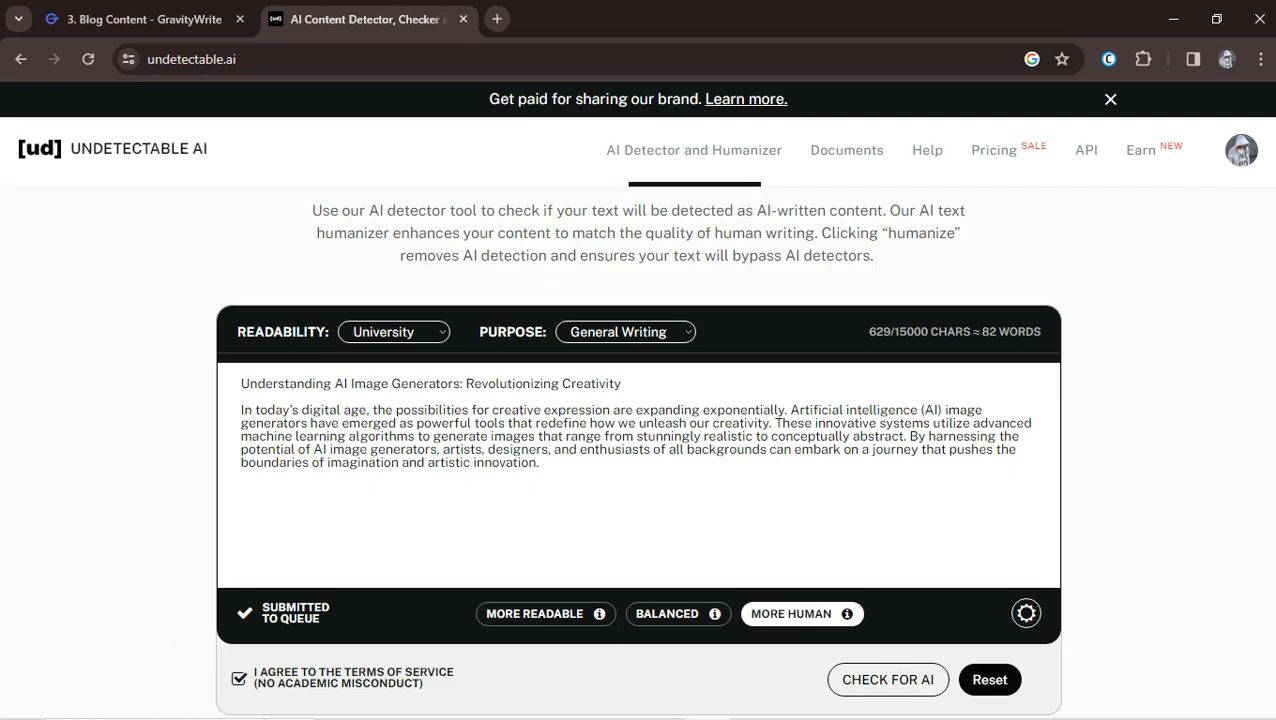
Step: Replace the original text with the copied humanized output and check it for AI
key(ctrl+a)
key(BackSpace)
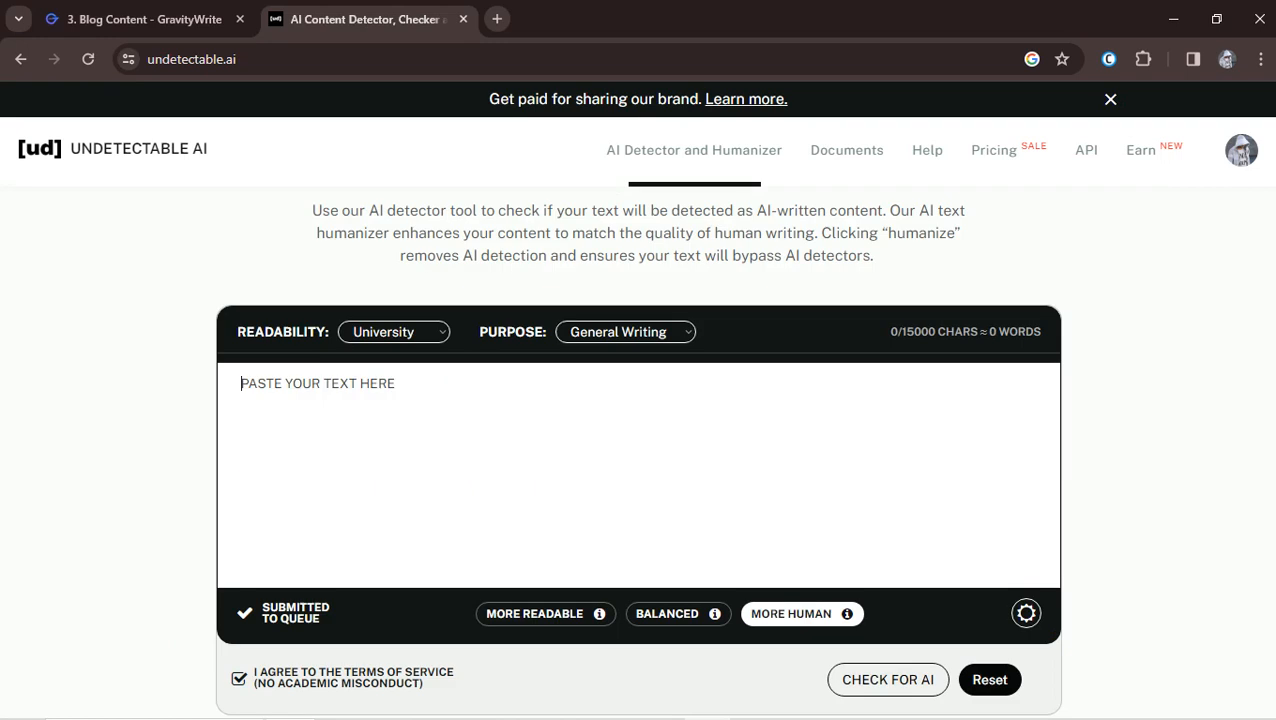
right_click(241, 380)
click(274, 229)
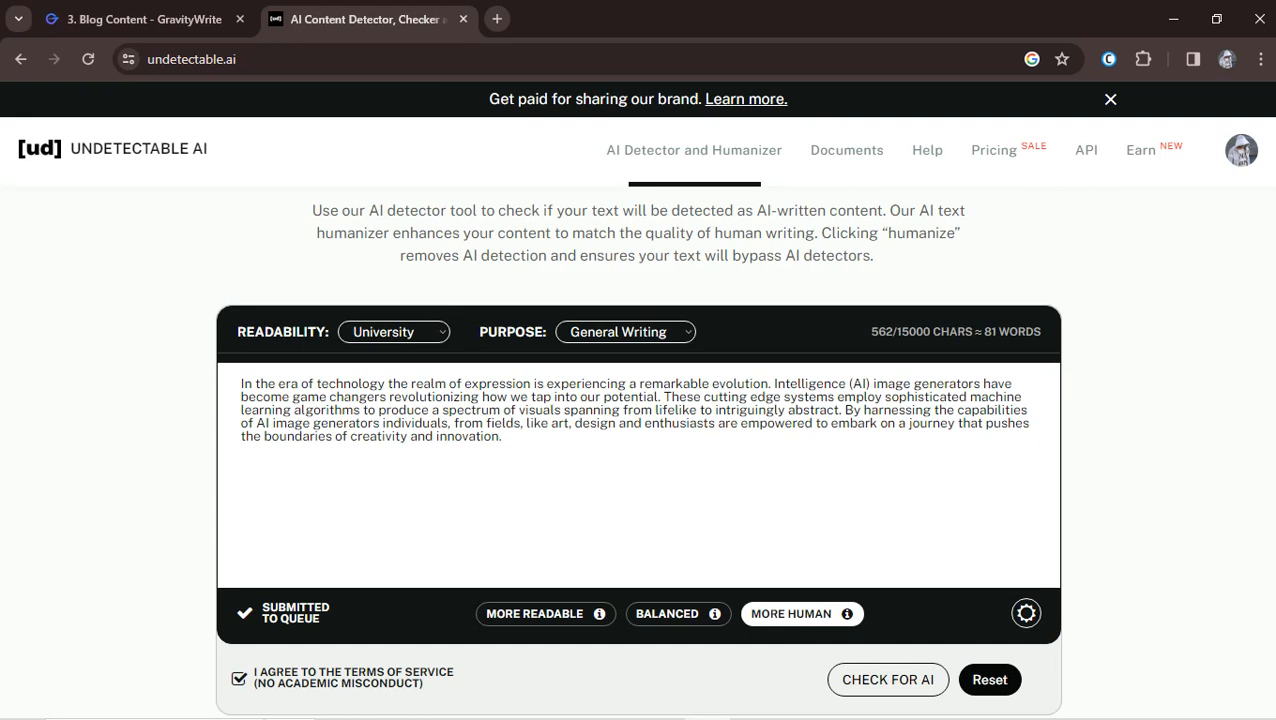
click(888, 680)
scroll(888, 680, down, 4)
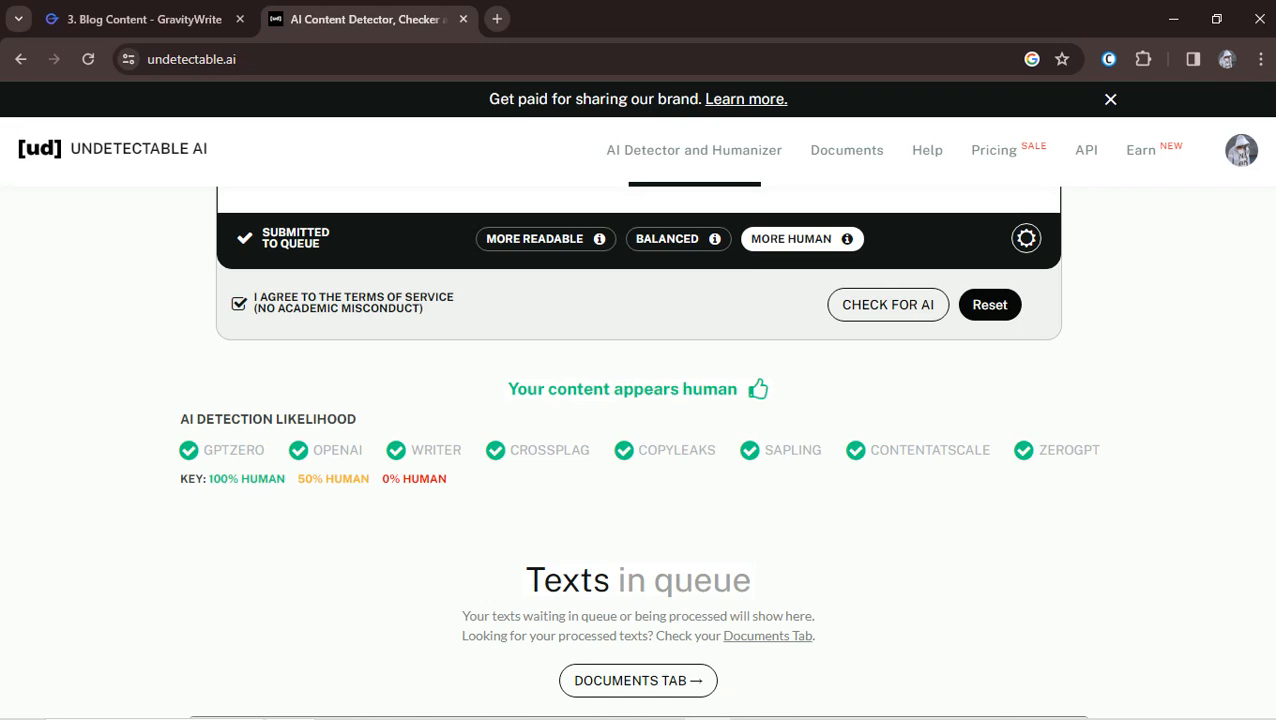
scroll(638, 450, up, 2)
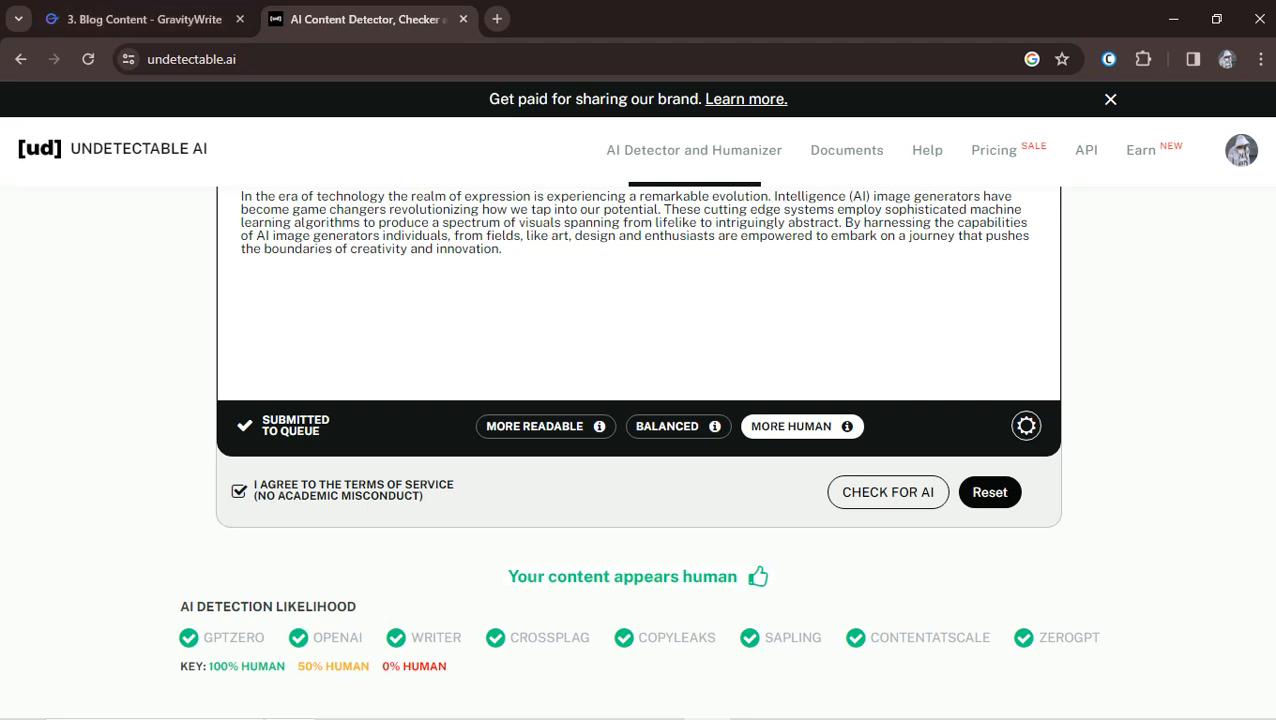
drag(768, 577, 526, 577)
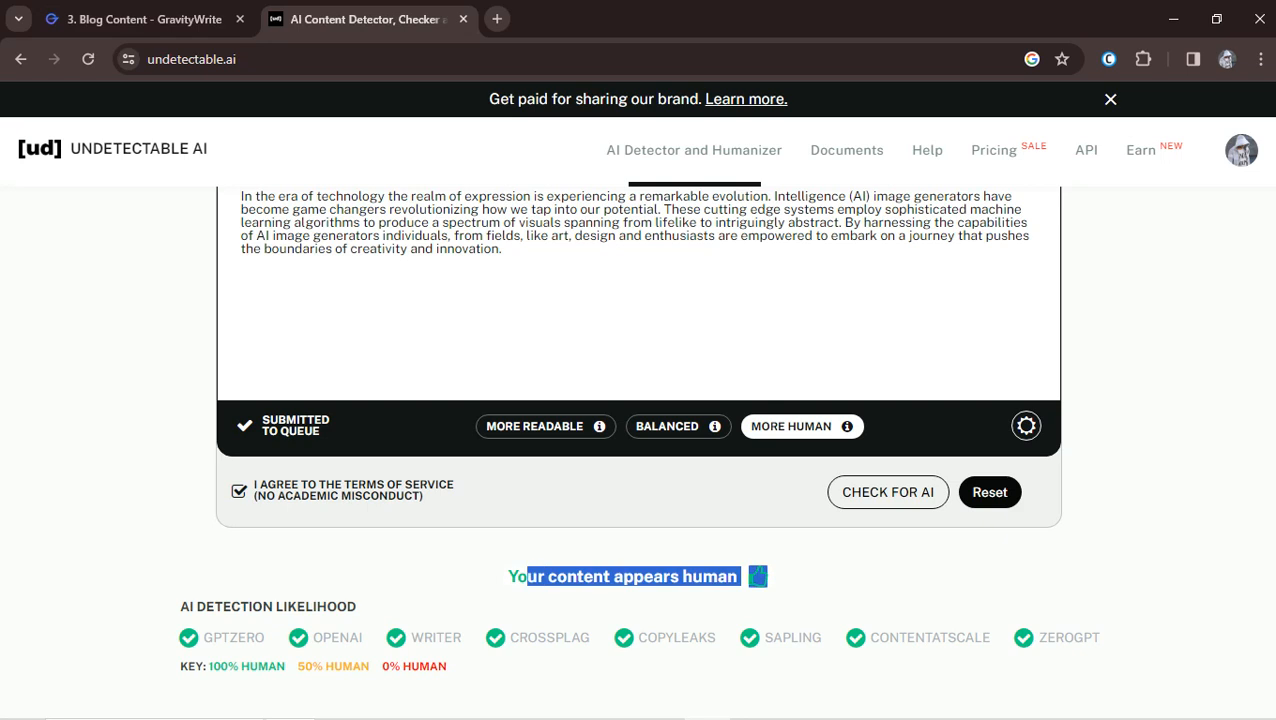
click(526, 577)
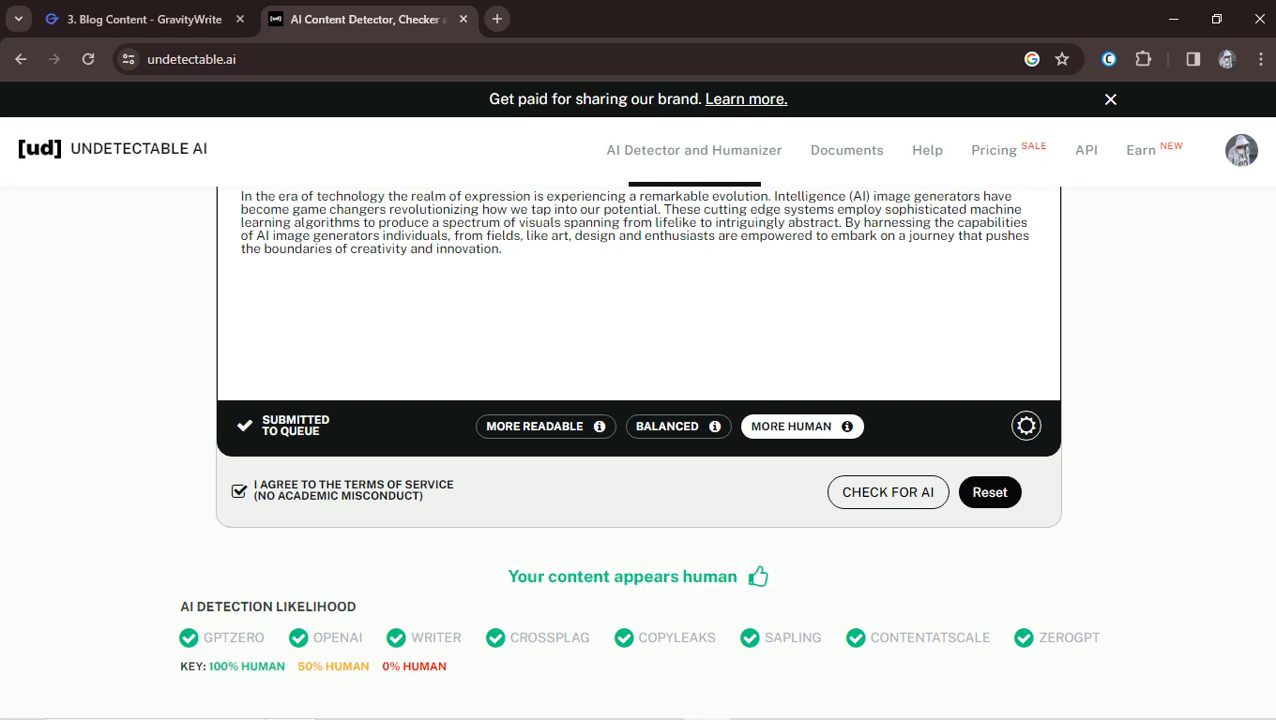
Step: Return to Word and review the assembled article from its title through the GANs sections and the numbered image generator entries
mouse_move(640, 718)
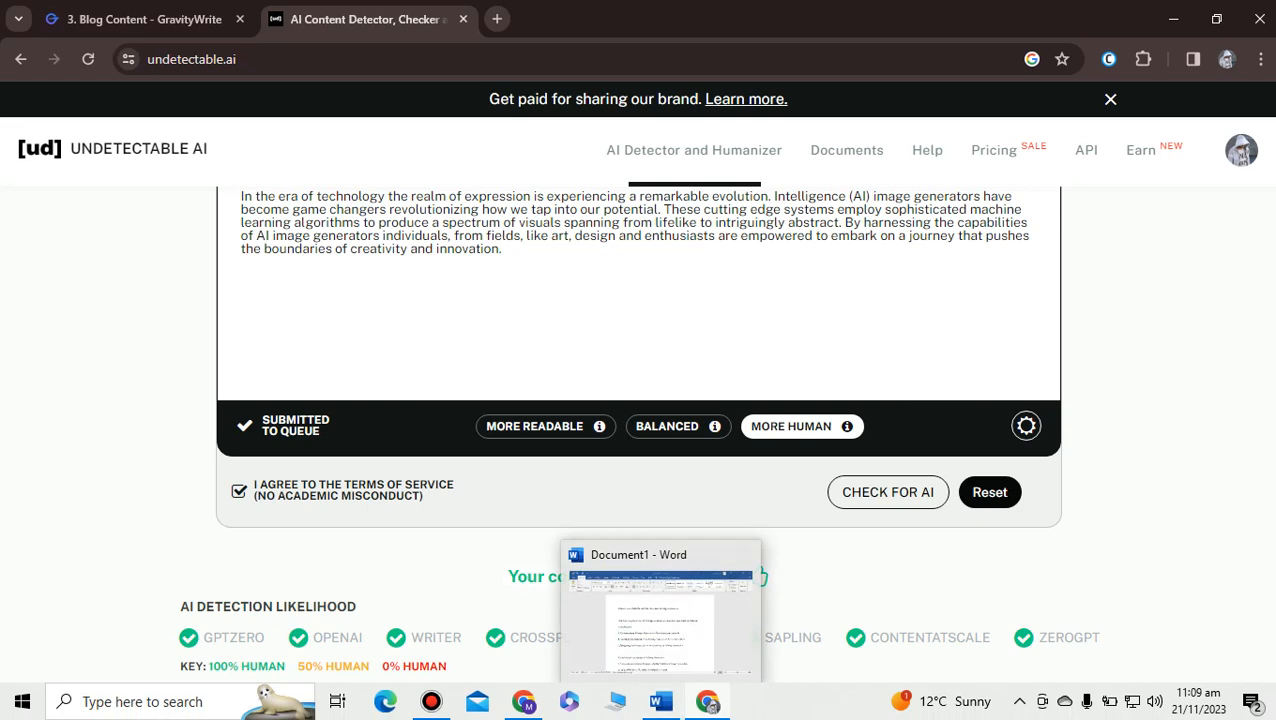
click(144, 19)
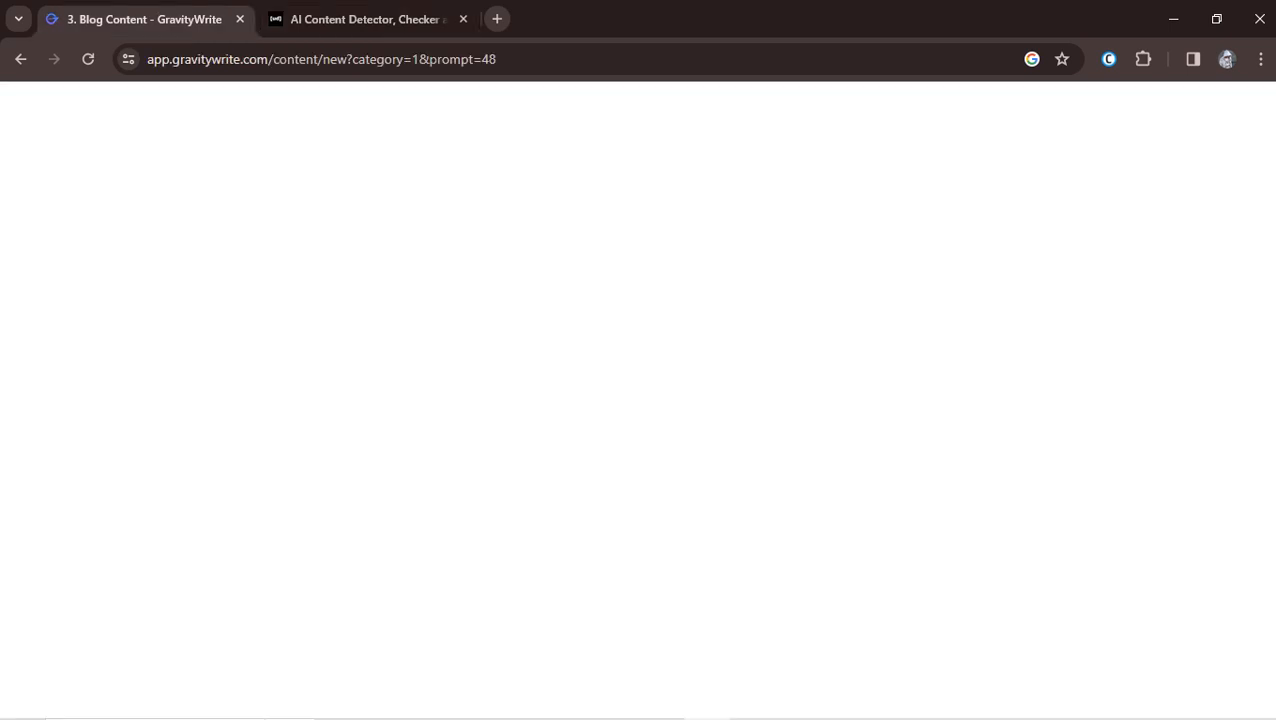
click(1039, 381)
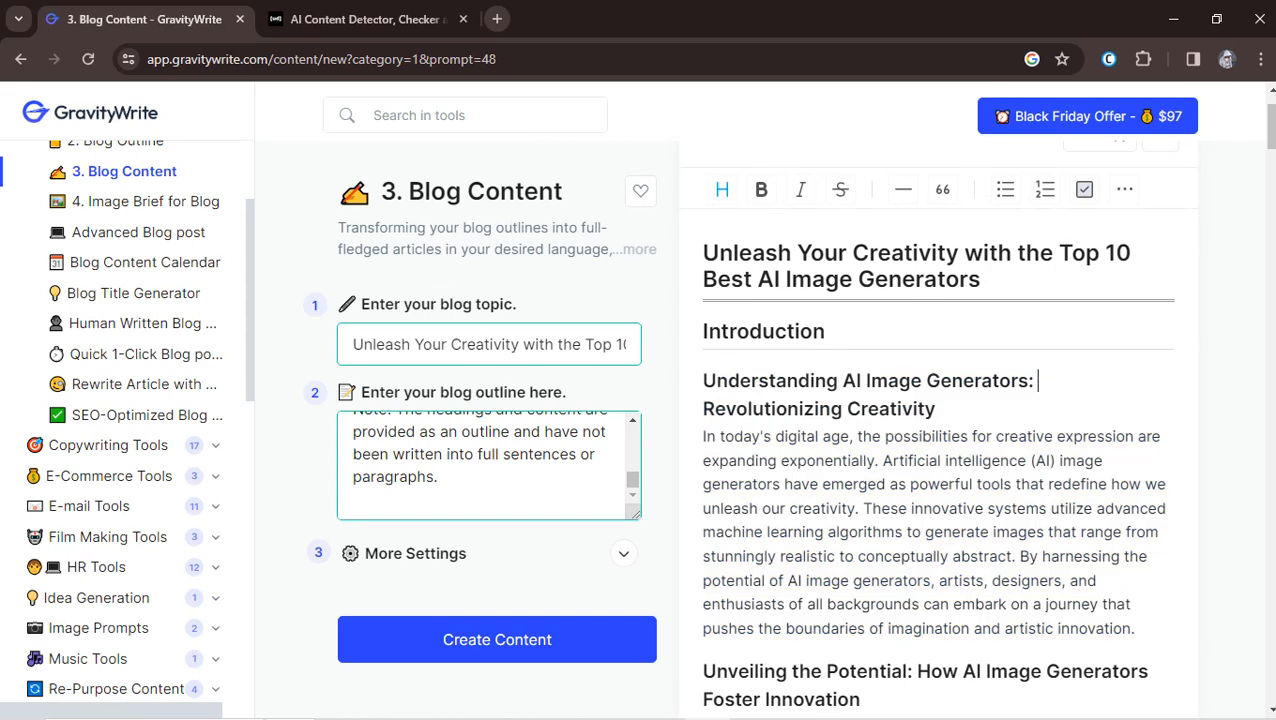
click(727, 12)
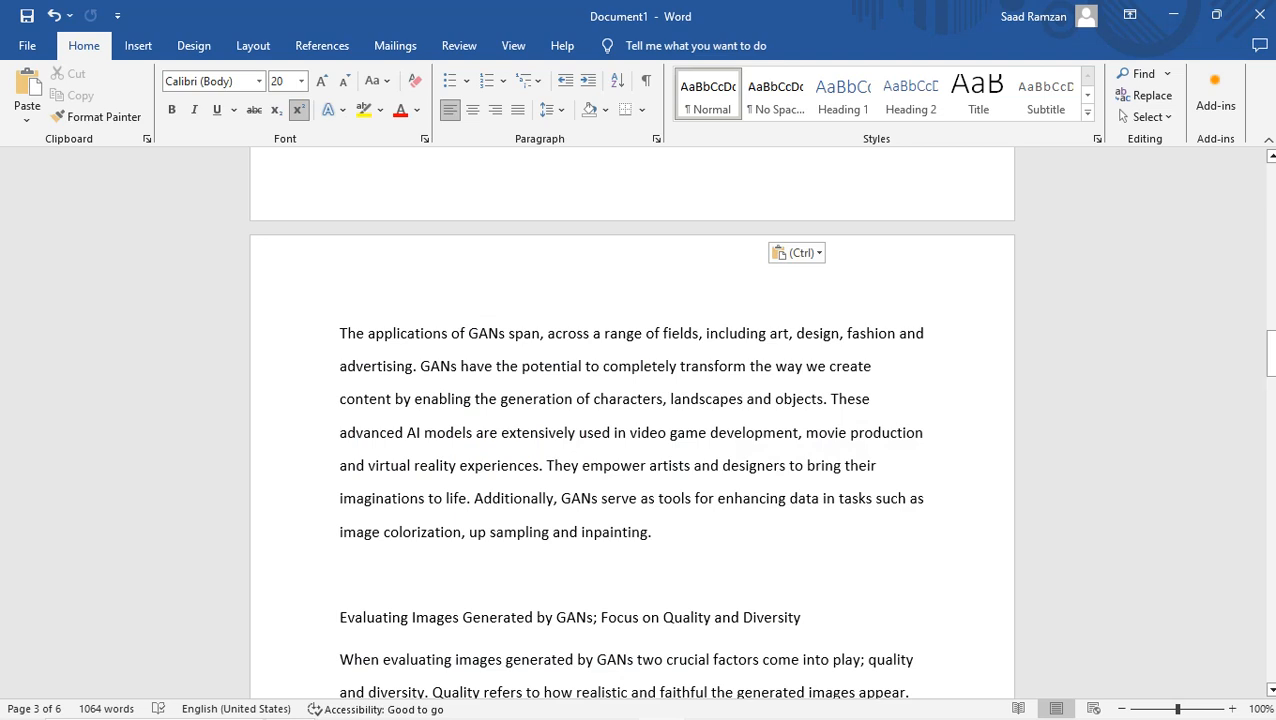
scroll(632, 422, up, 20)
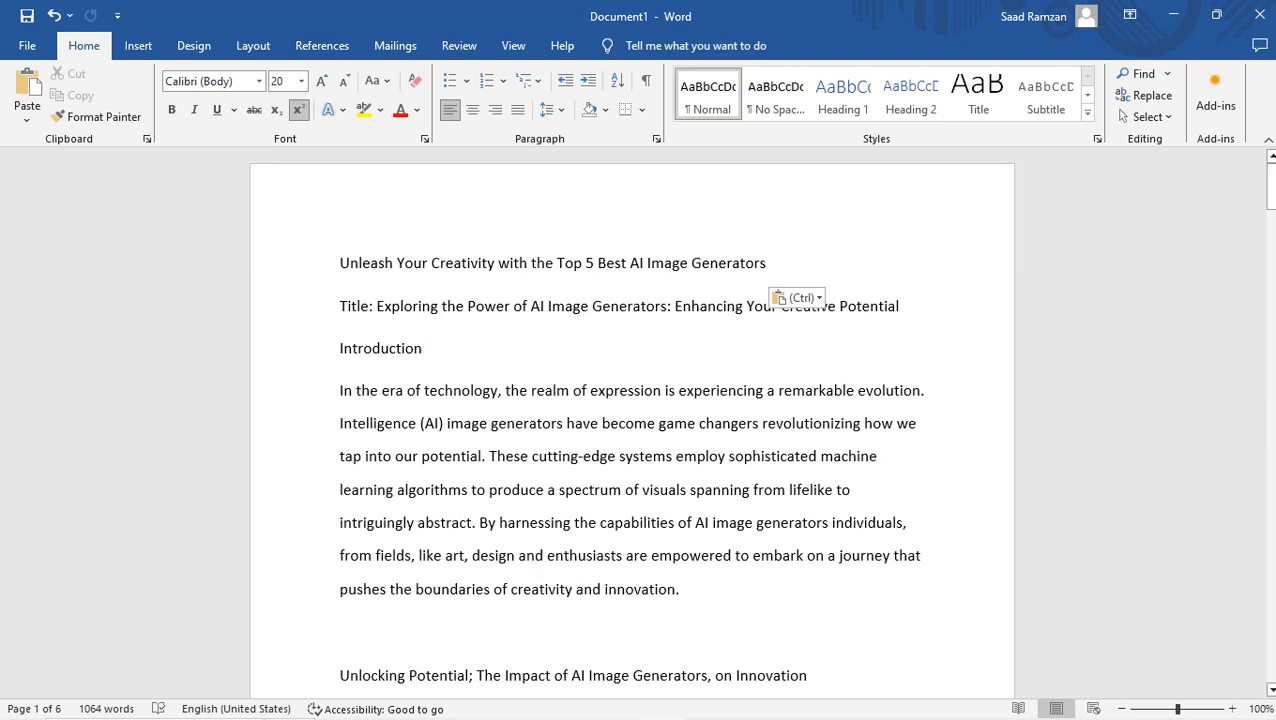
scroll(632, 422, down, 8)
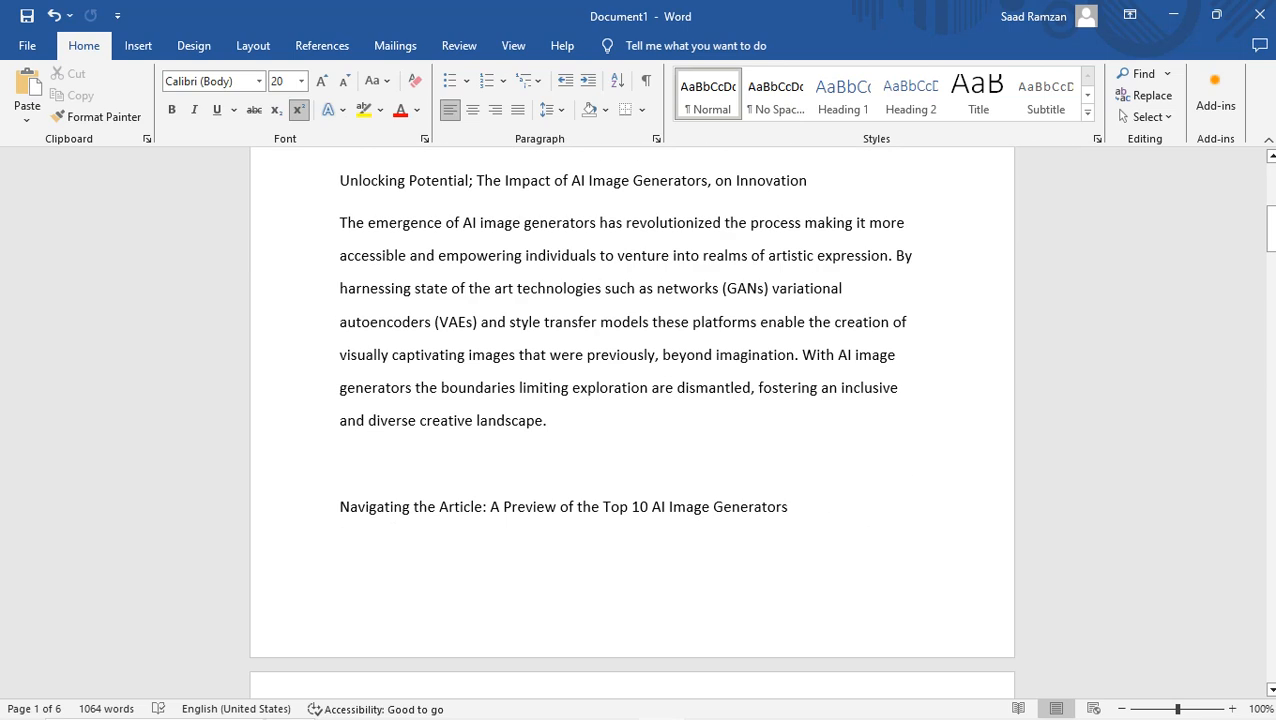
scroll(632, 422, down, 20)
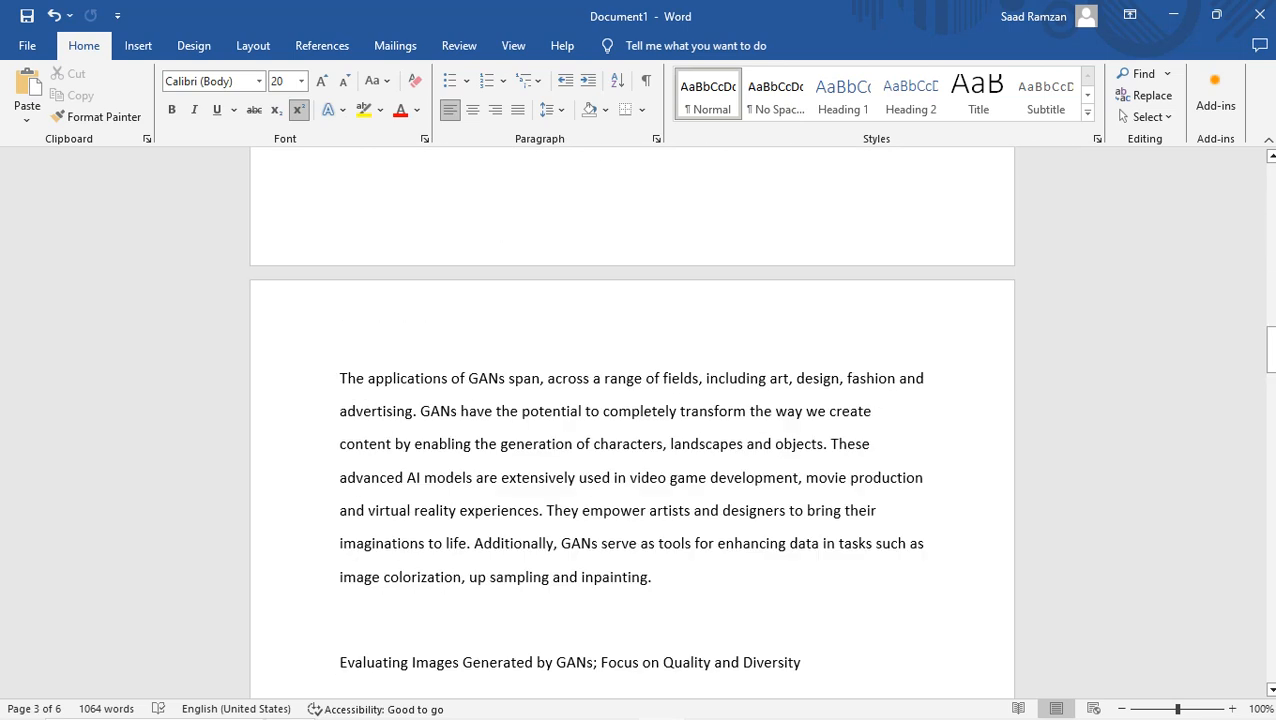
scroll(632, 422, down, 2)
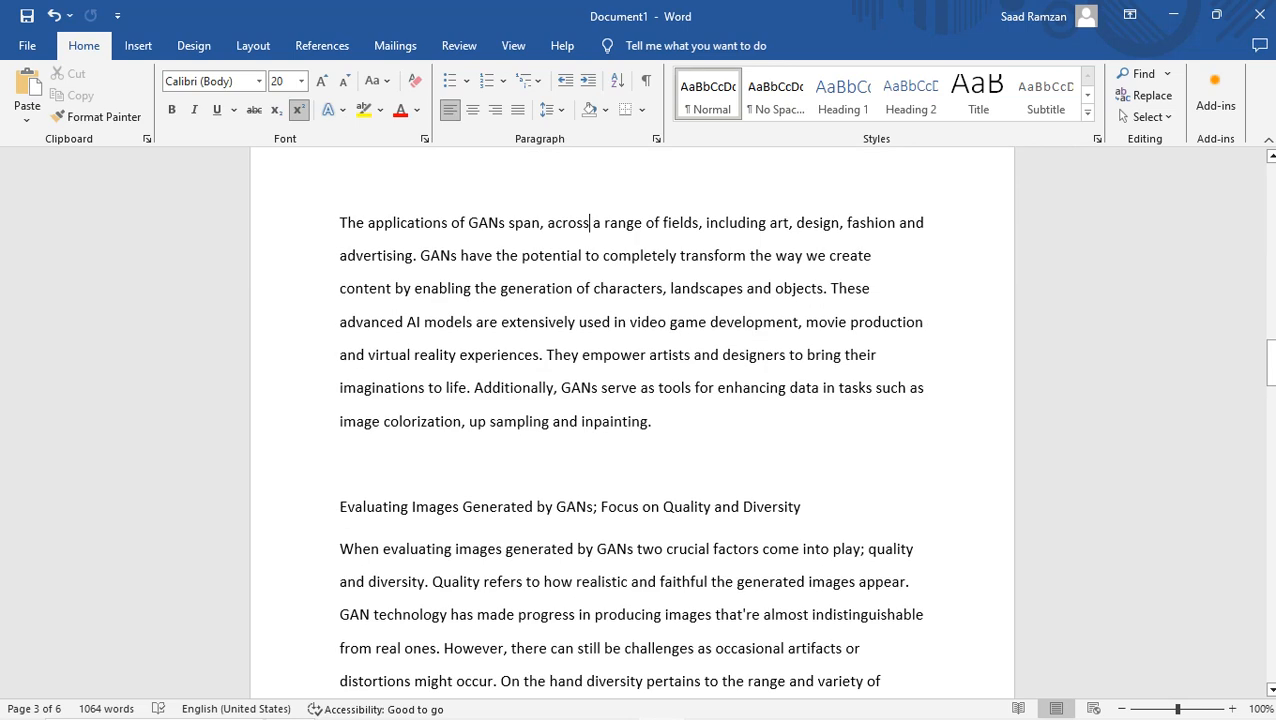
scroll(632, 422, down, 10)
scroll(632, 422, up, 11)
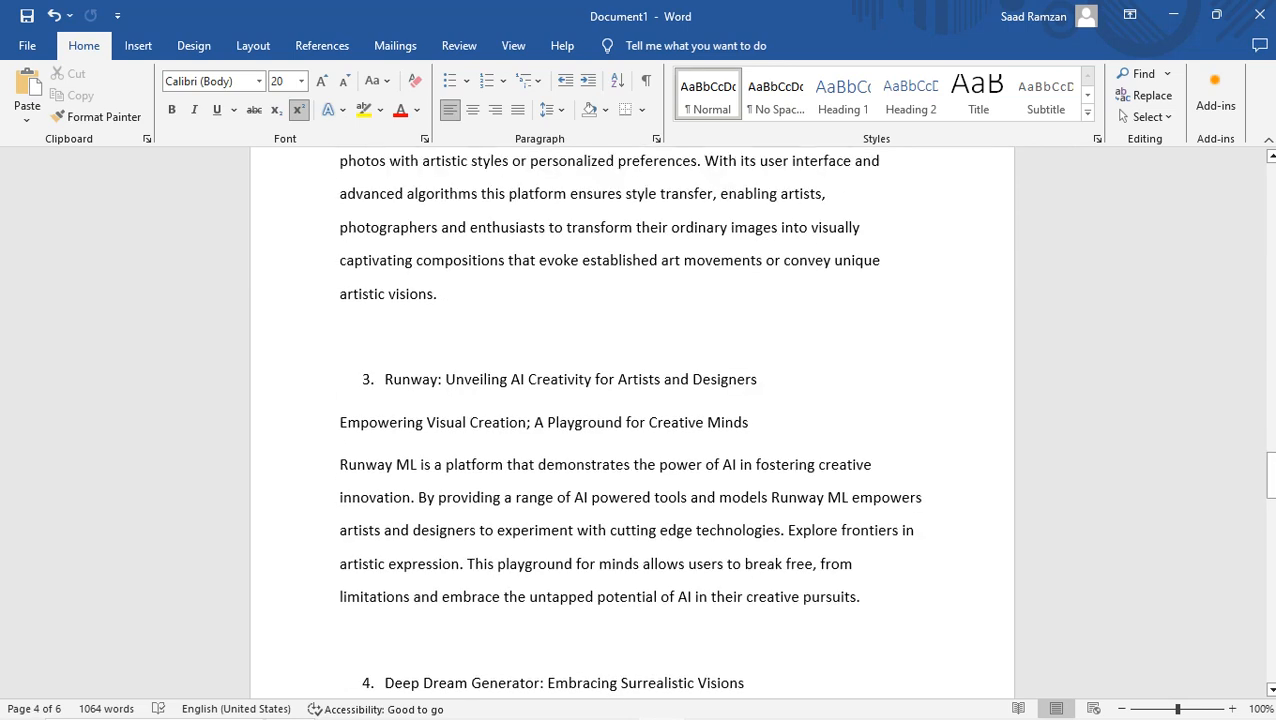
scroll(632, 422, up, 2)
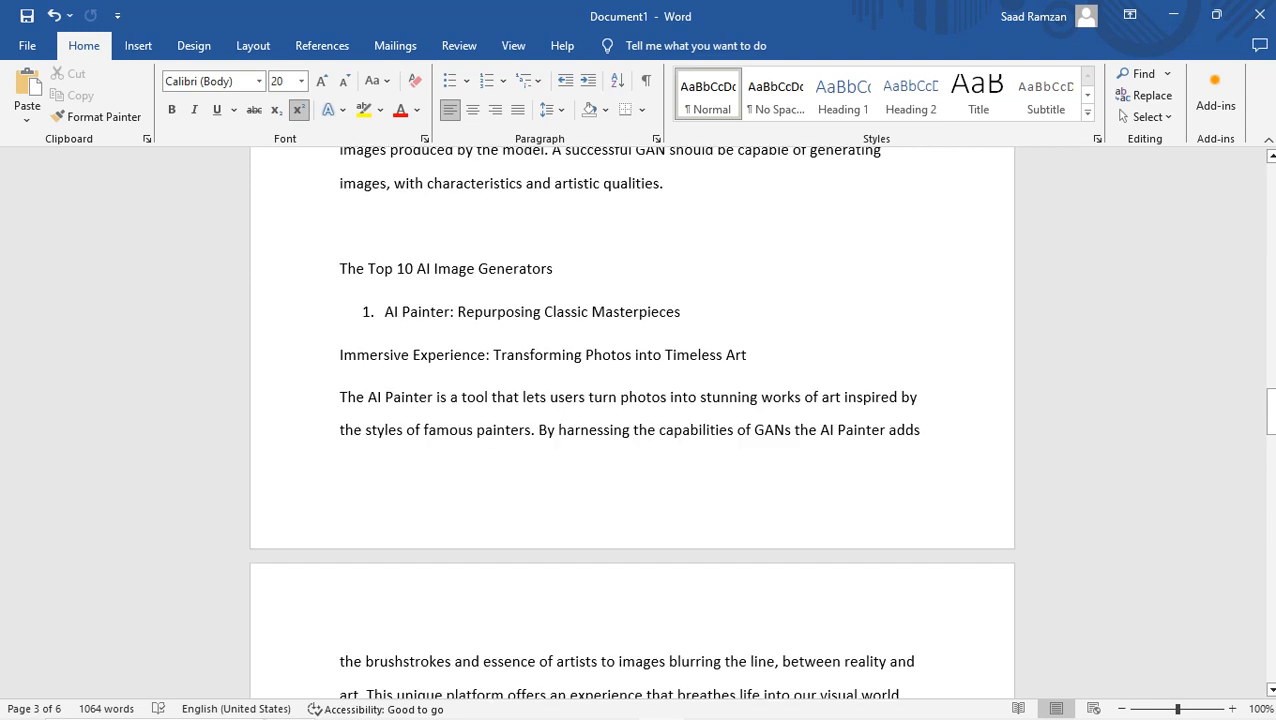
scroll(632, 422, up, 5)
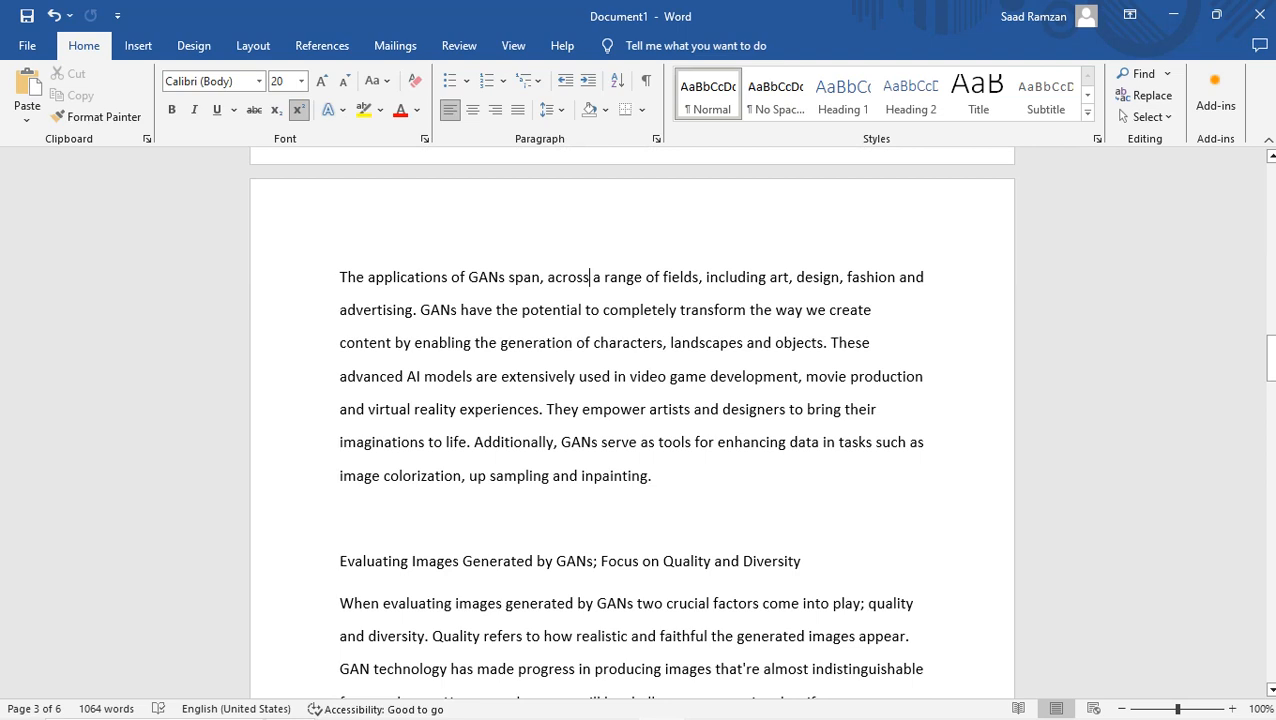
scroll(632, 422, up, 15)
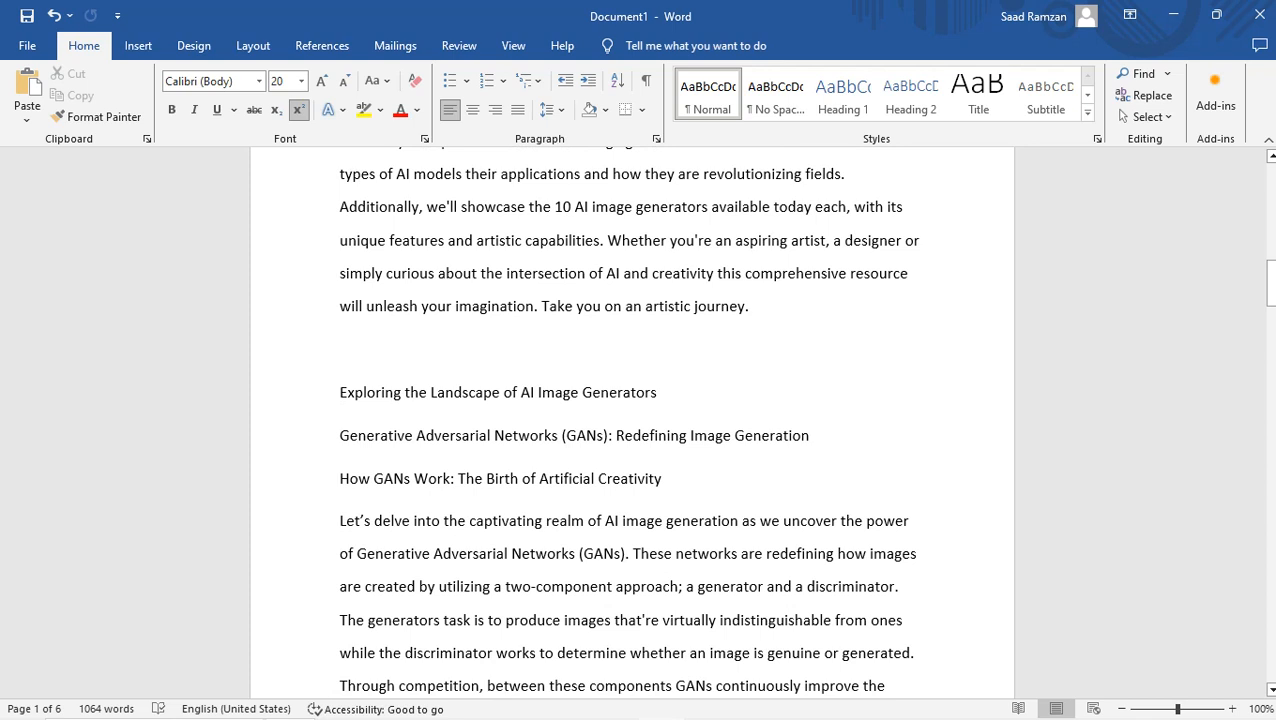
Step: Review the assembled article backwards from the closing FAQs through the summary, numbered generator entries and GANs evaluation section to the opening title
key(ctrl+End)
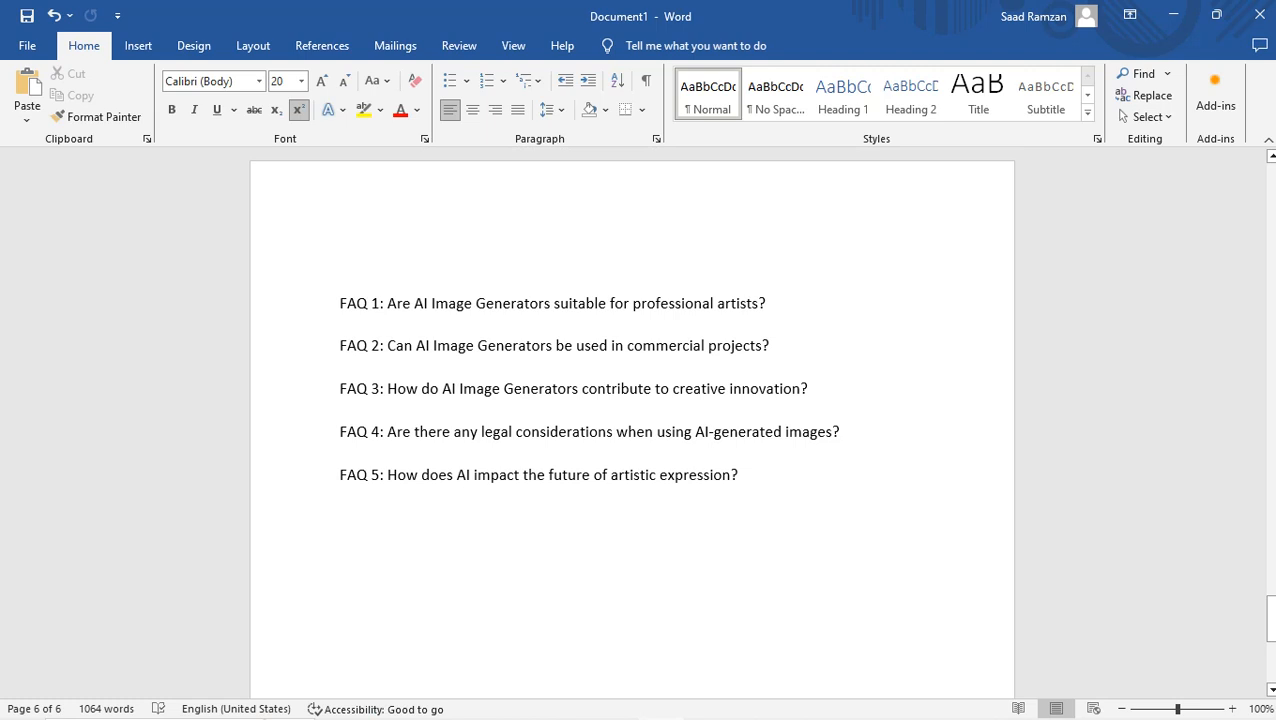
scroll(632, 420, up, 5)
scroll(632, 420, up, 10)
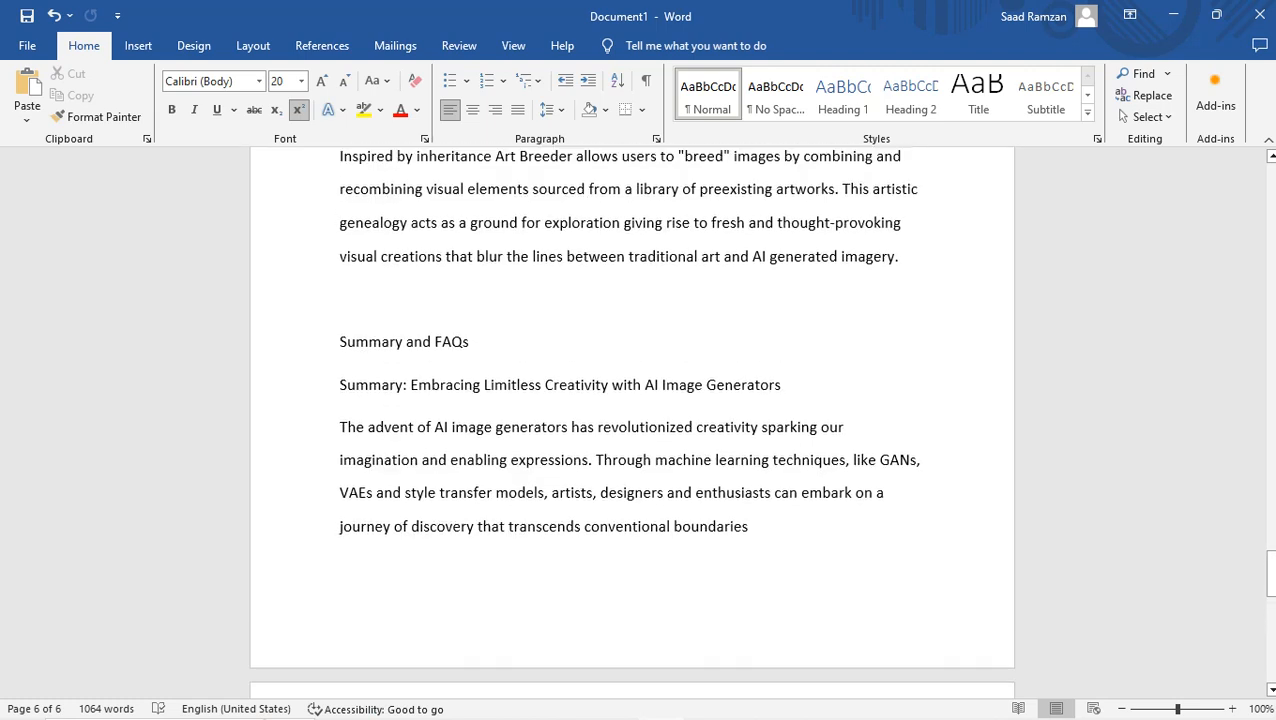
scroll(632, 420, up, 6)
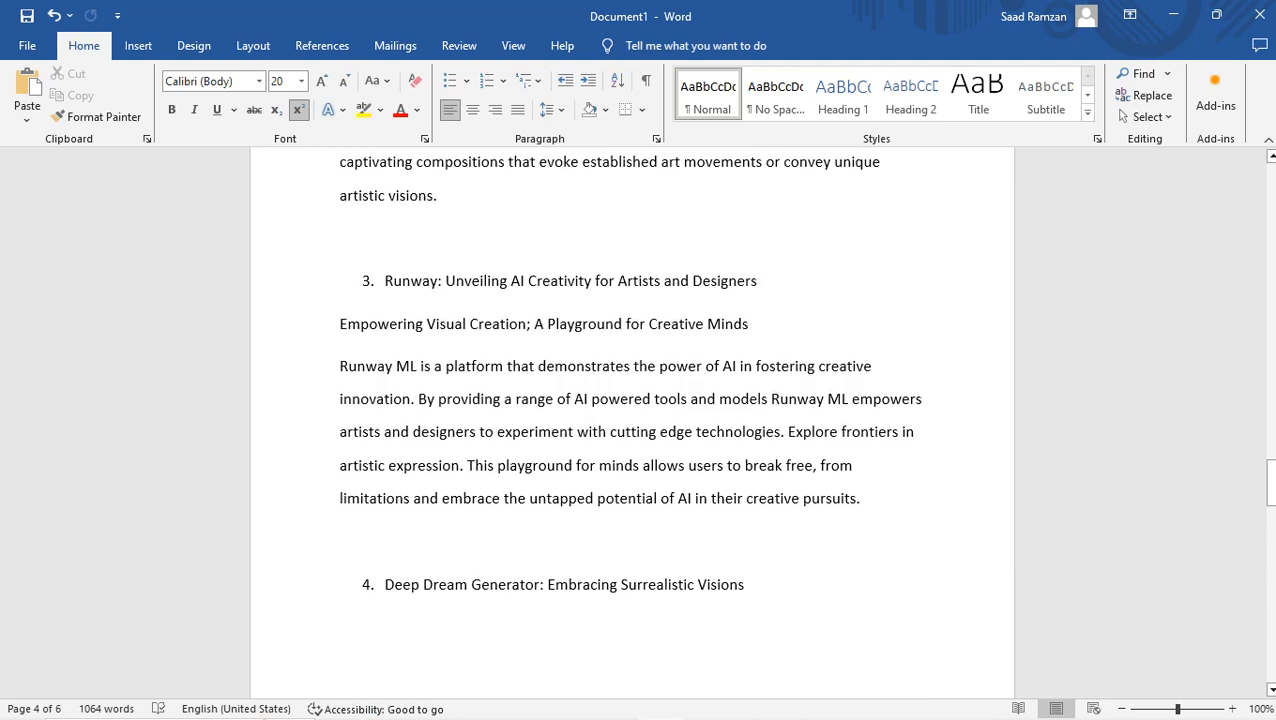
scroll(632, 420, up, 5)
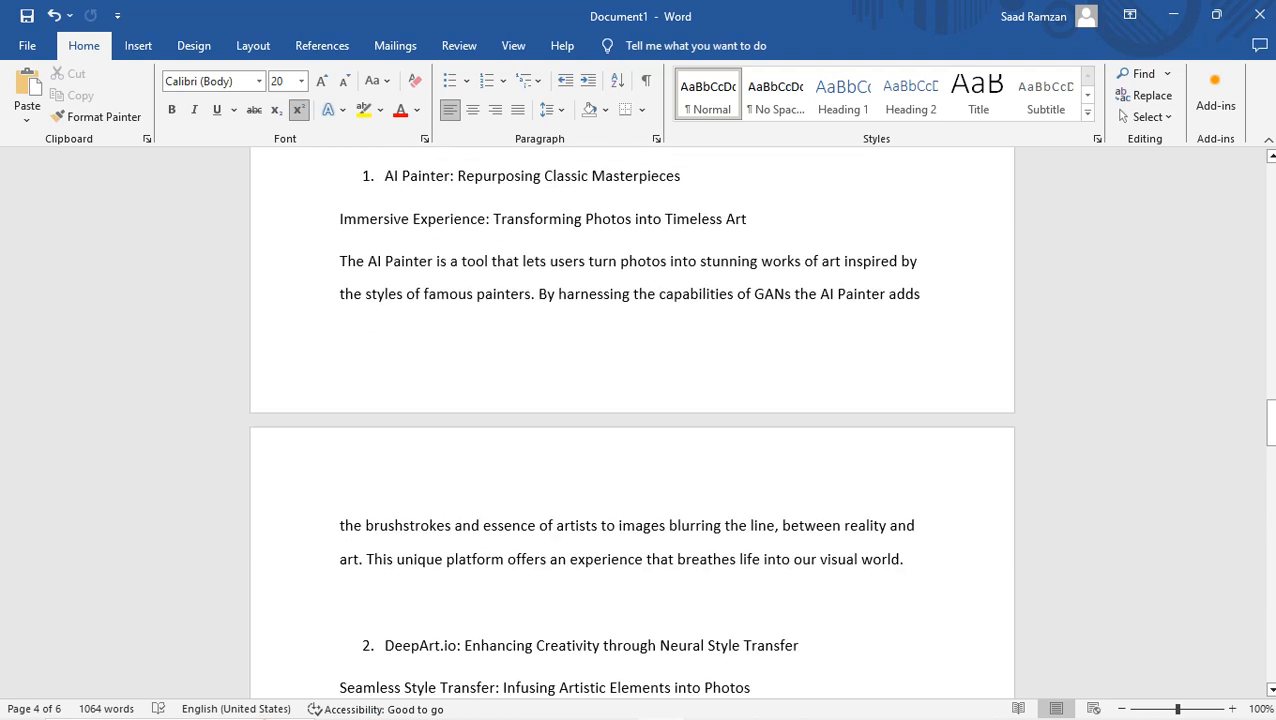
scroll(632, 420, up, 3)
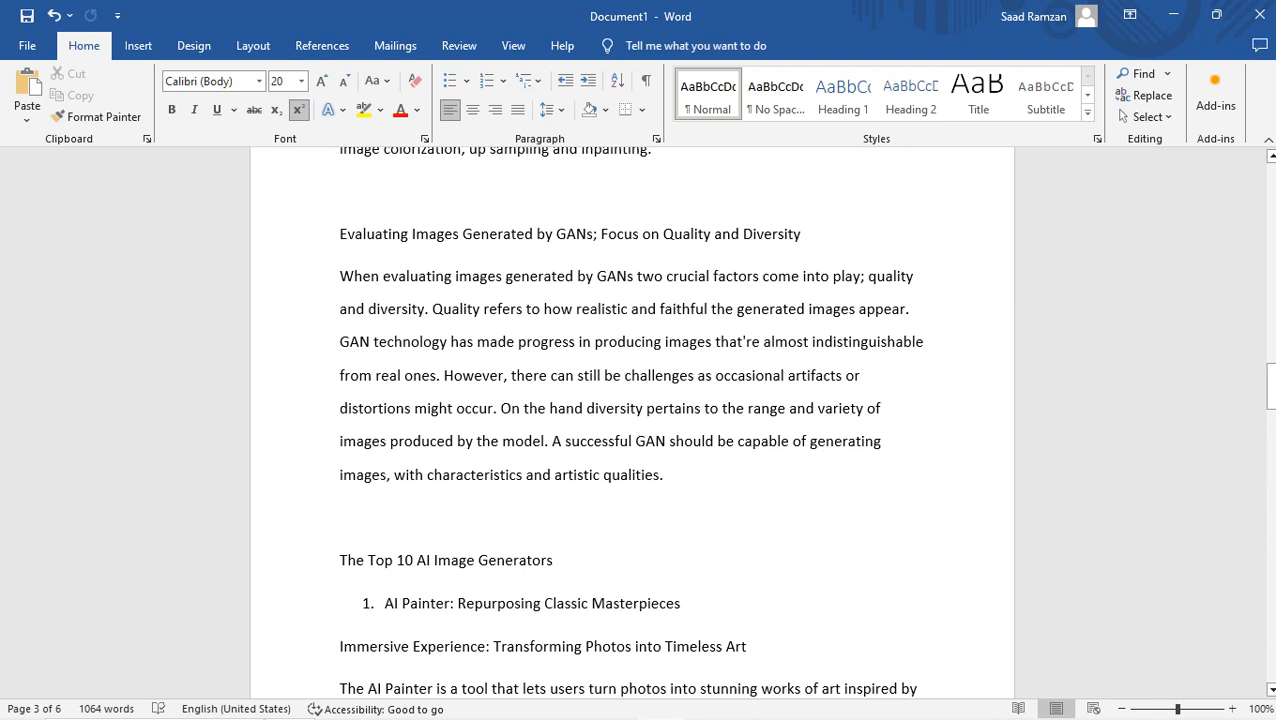
drag(1270, 386, 1270, 186)
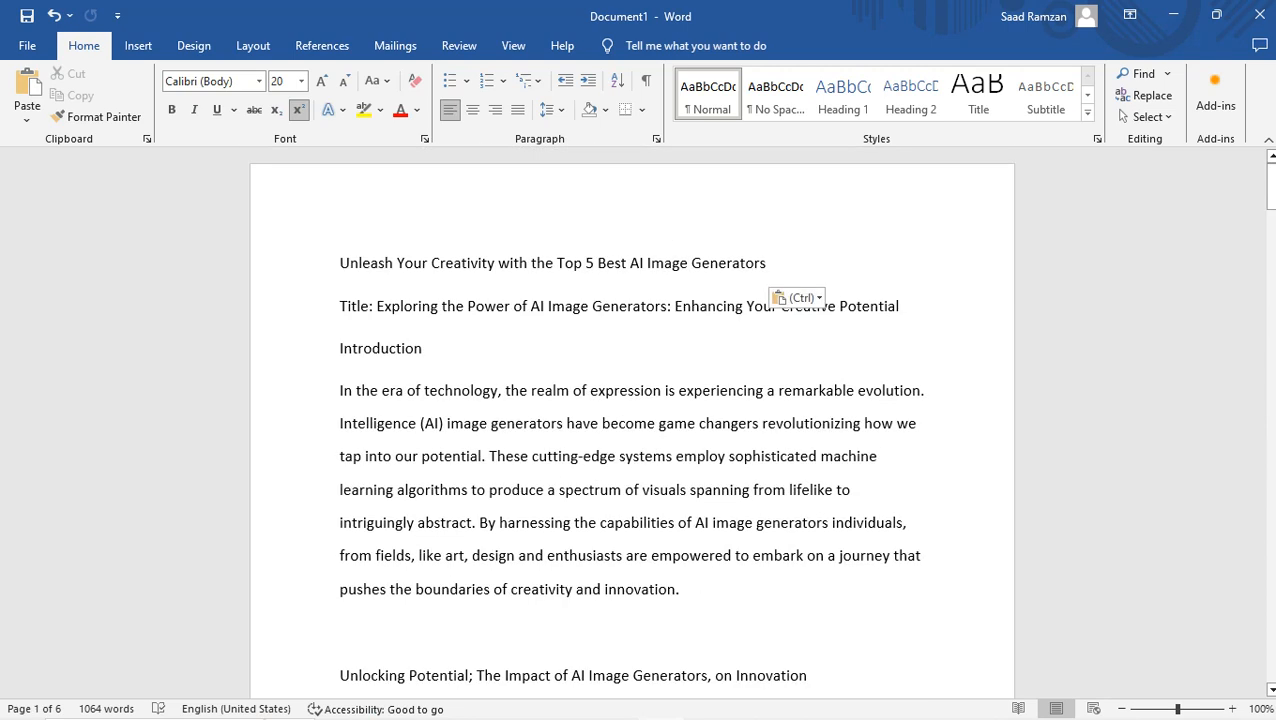
drag(340, 263, 776, 265)
click(584, 263)
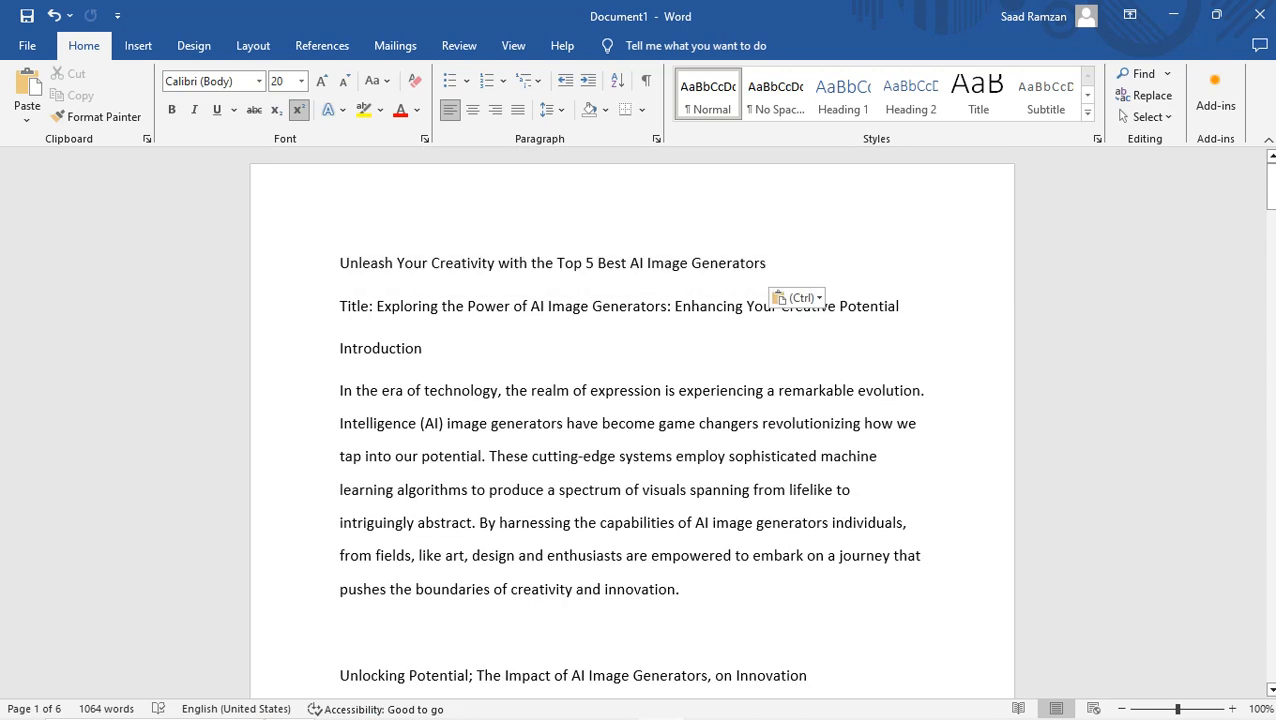